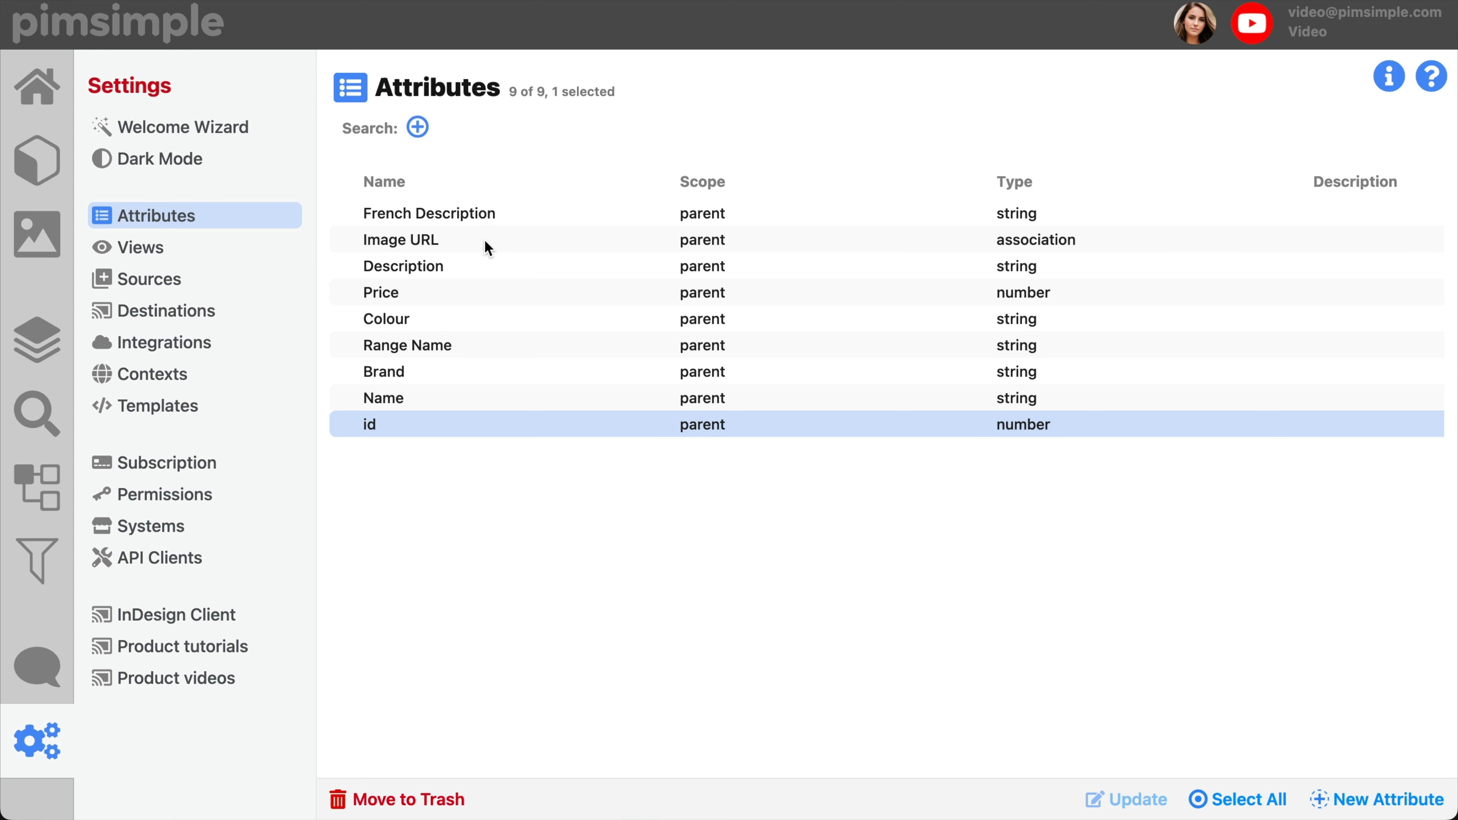
pyautogui.keyDown('shift'); pyautogui.click(485, 245); pyautogui.keyUp('shift')
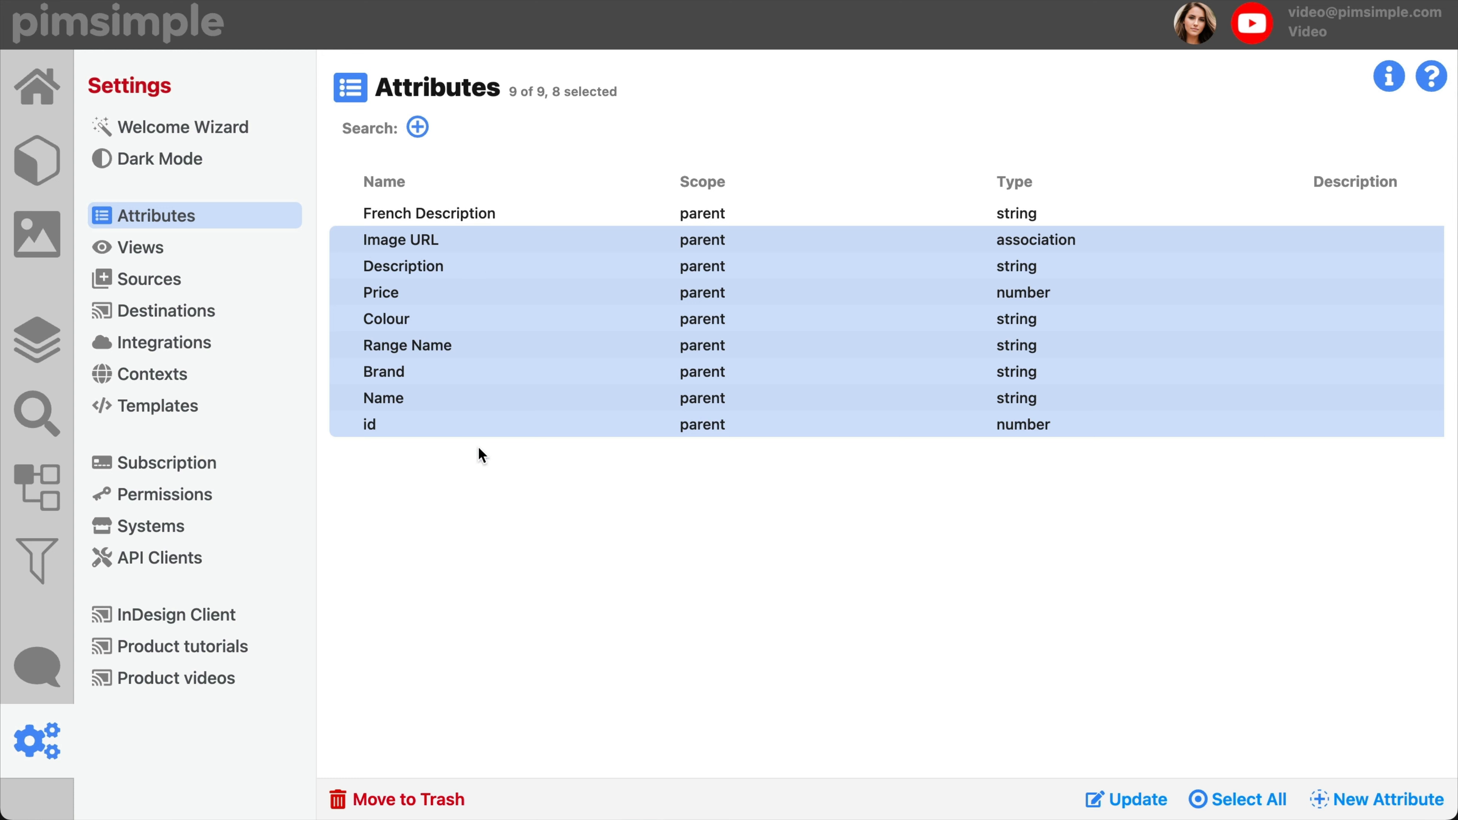
pyautogui.click(457, 324)
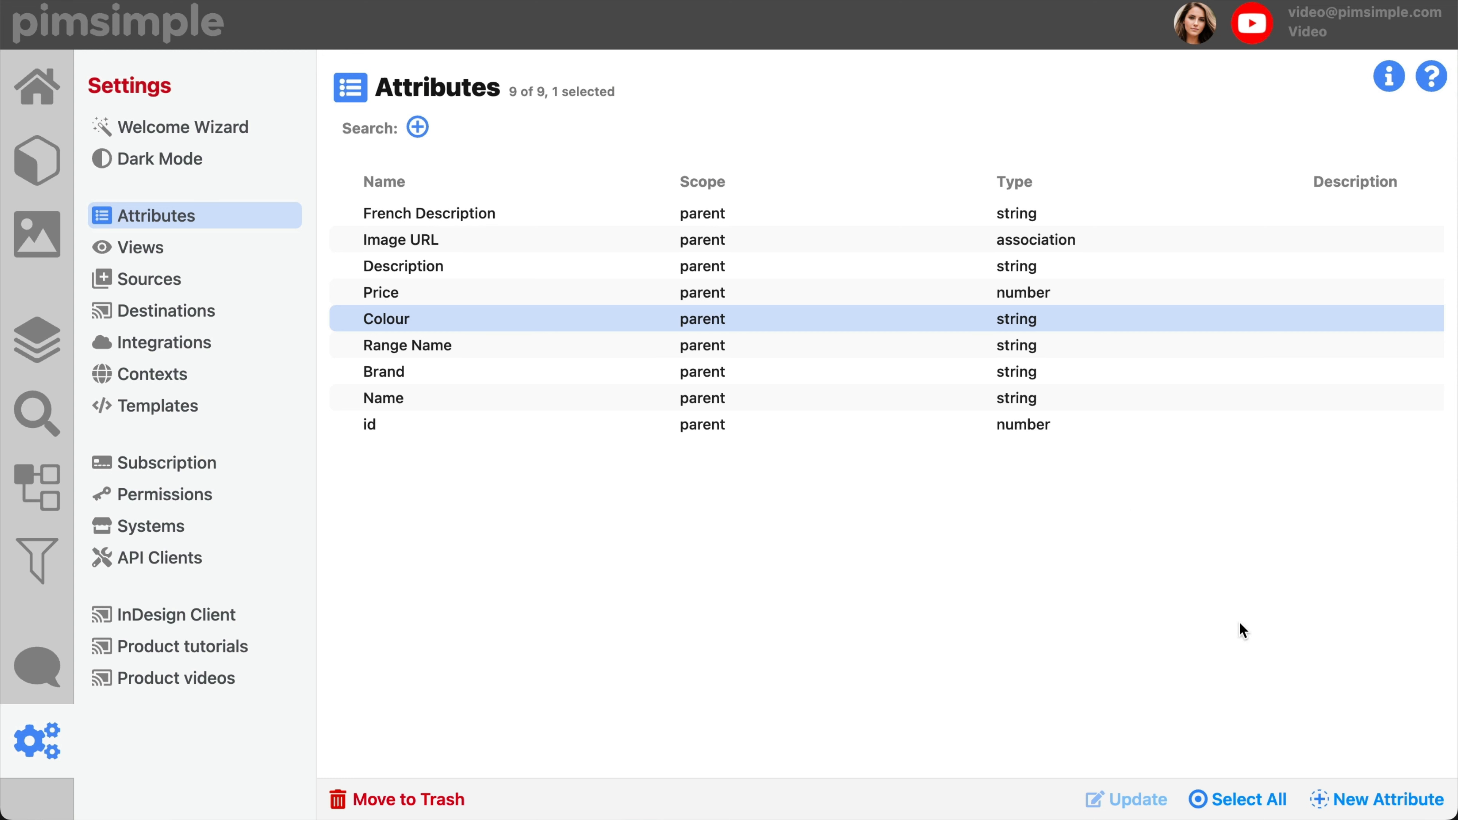
# Step: Start a new attribute named "German Description" and keep its scope as Parent
pyautogui.click(1377, 799)
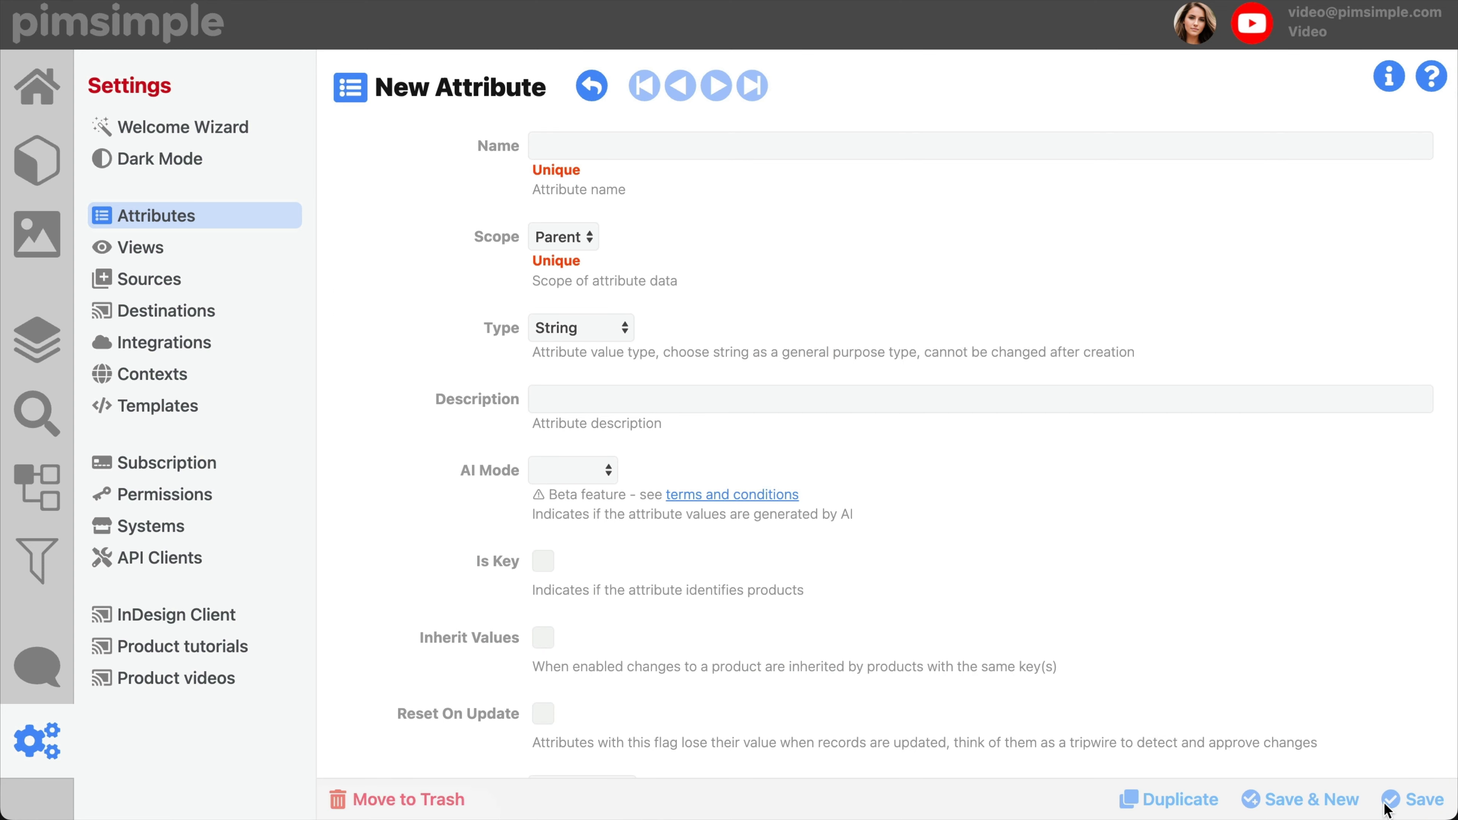
pyautogui.click(786, 148)
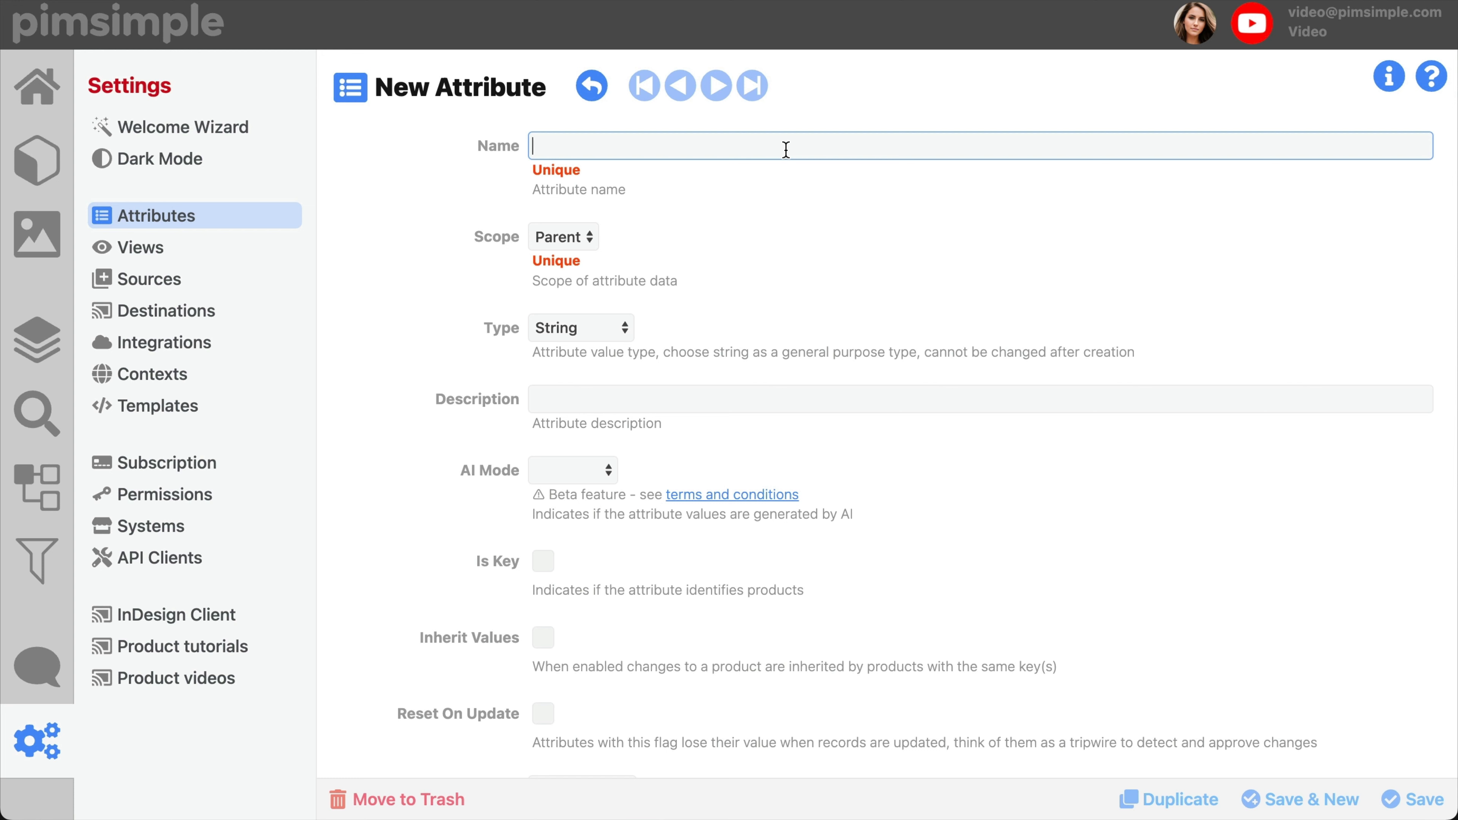
pyautogui.write('German Descri')
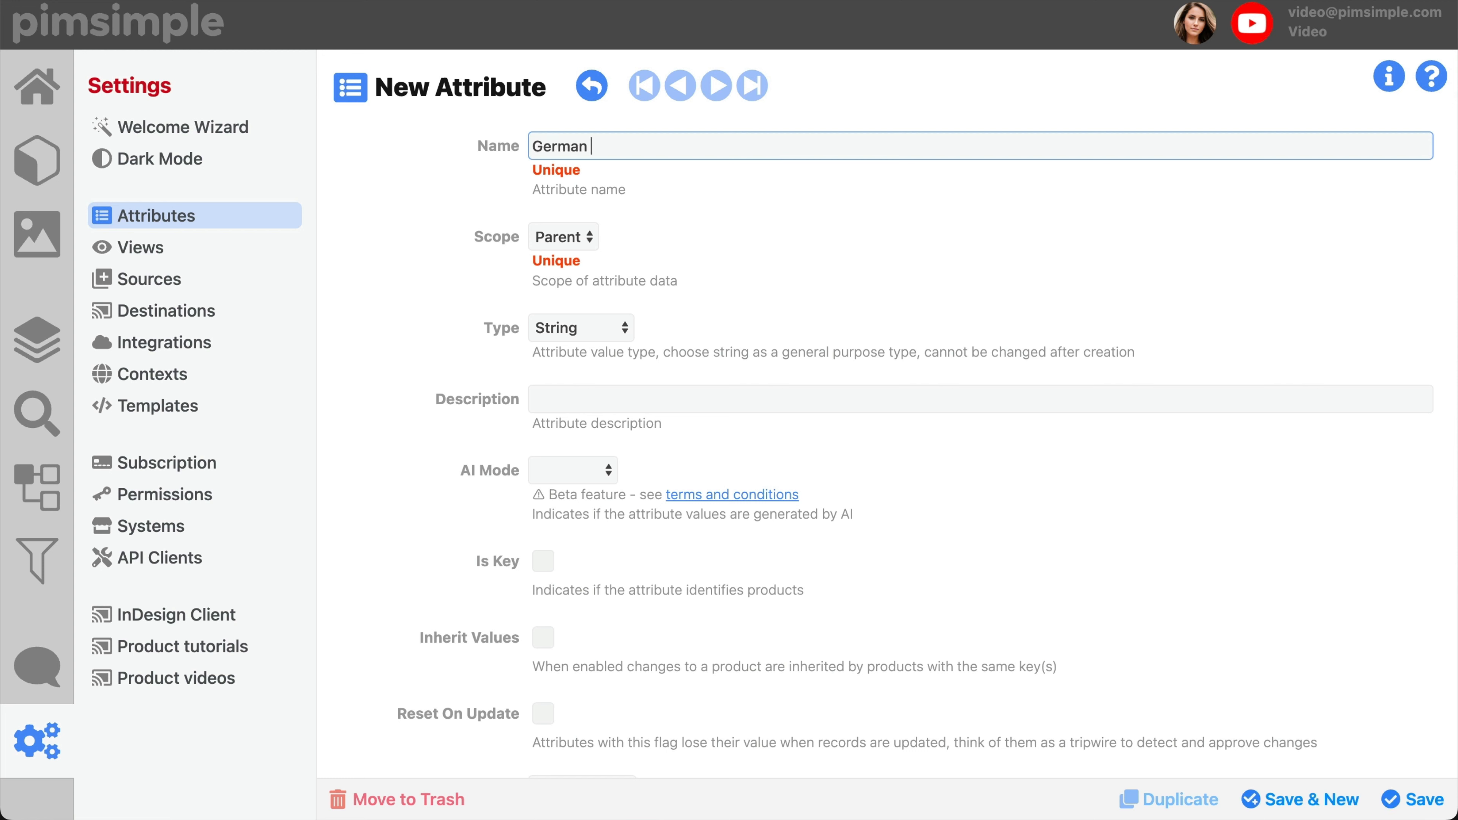
pyautogui.write('ption')
pyautogui.moveTo(674, 147); pyautogui.dragTo(516, 148)
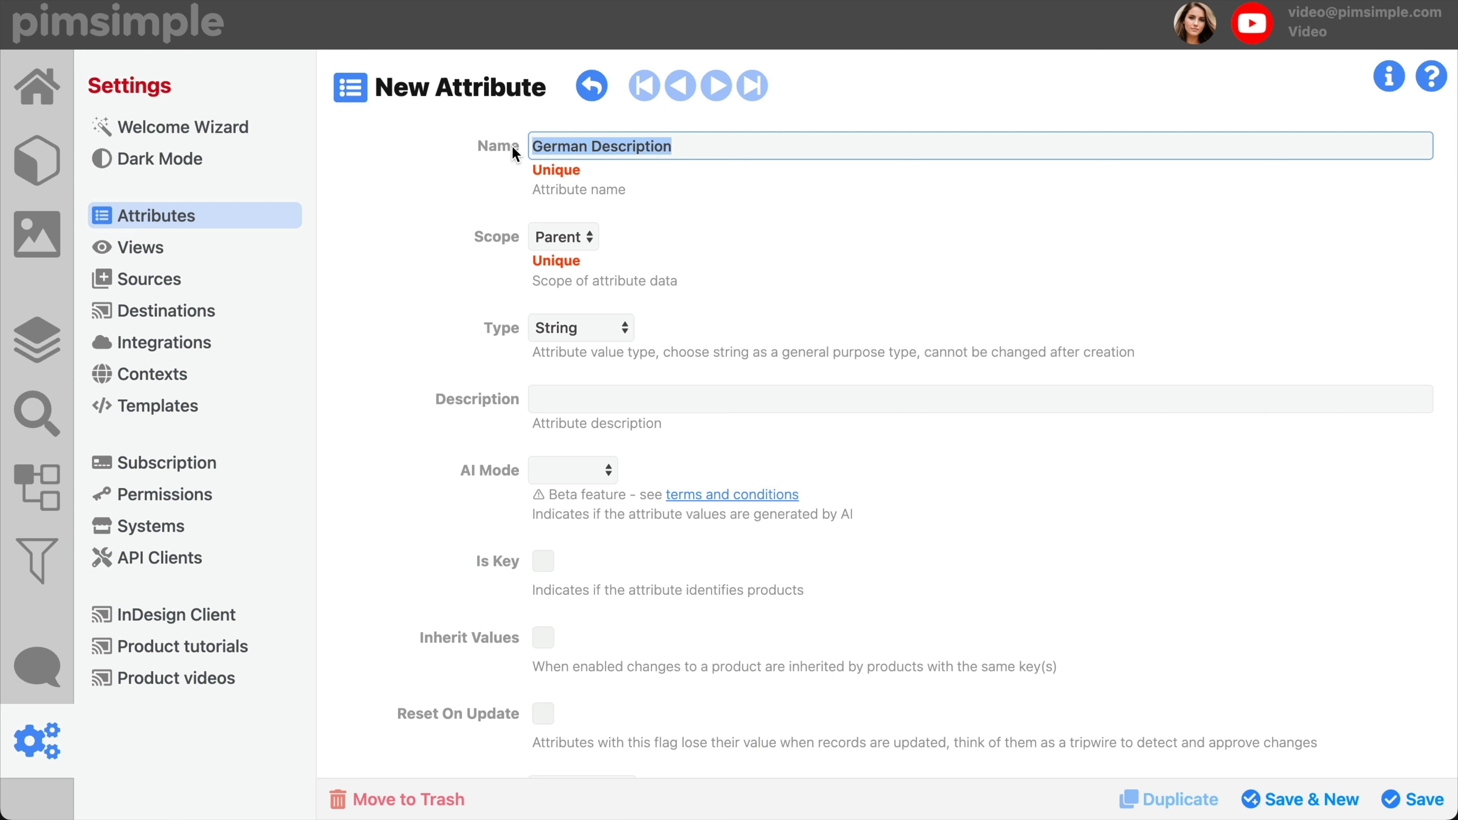
pyautogui.click(725, 192)
pyautogui.click(578, 234)
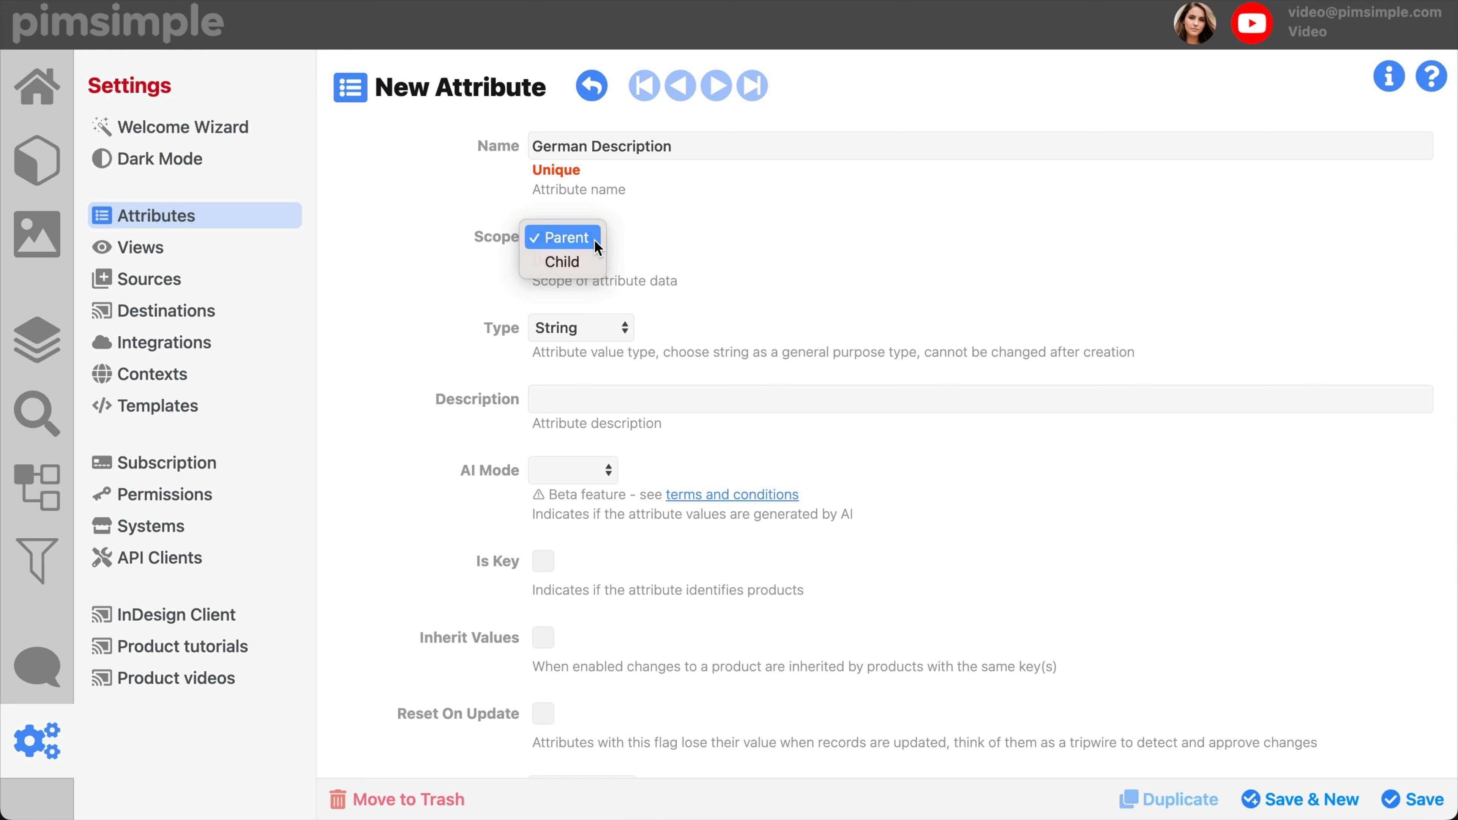
pyautogui.click(595, 240)
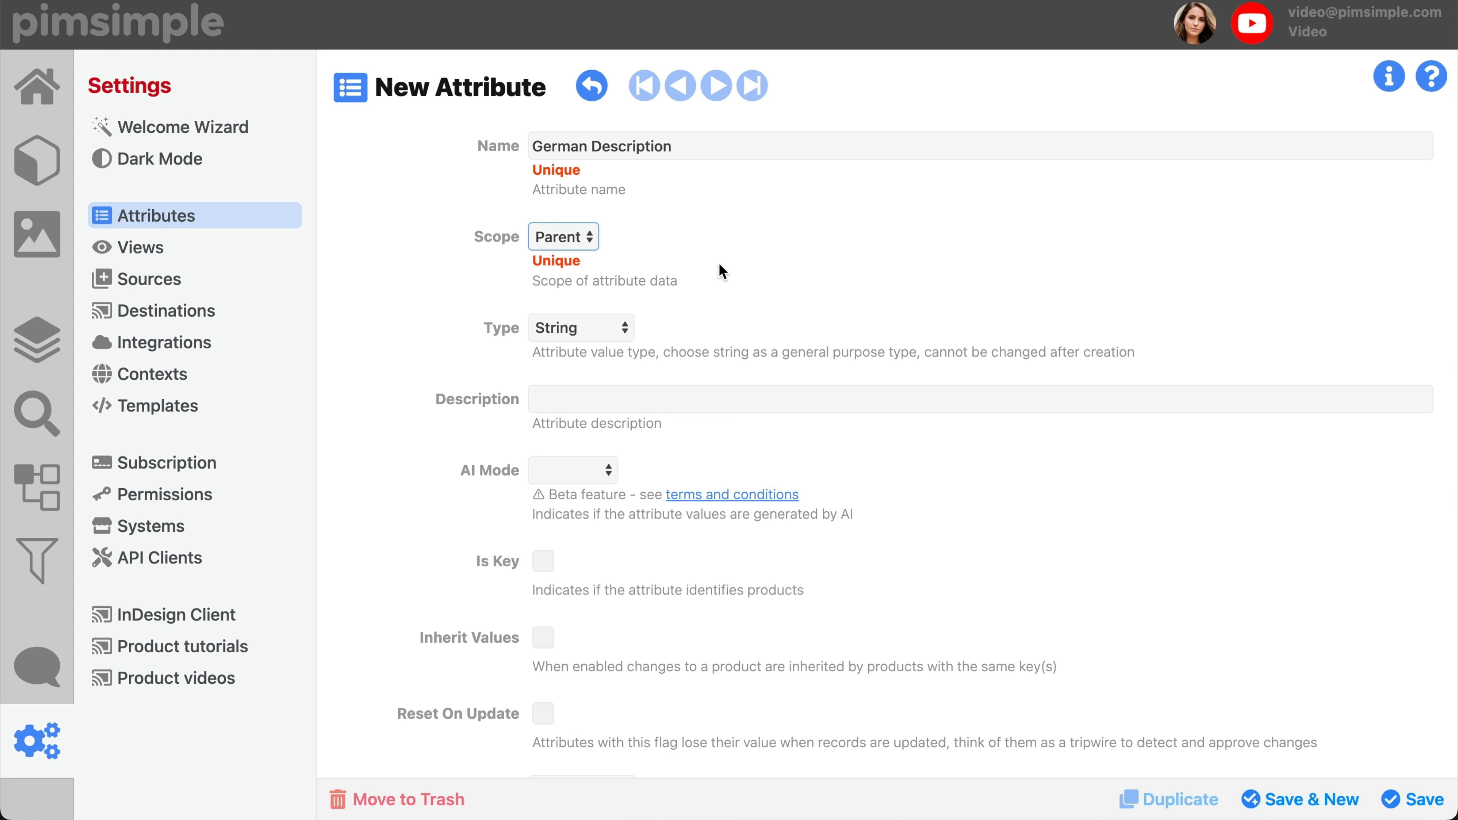
# Step: Set the attribute's type to Association and add the Brand attribute to its association rule
pyautogui.click(613, 332)
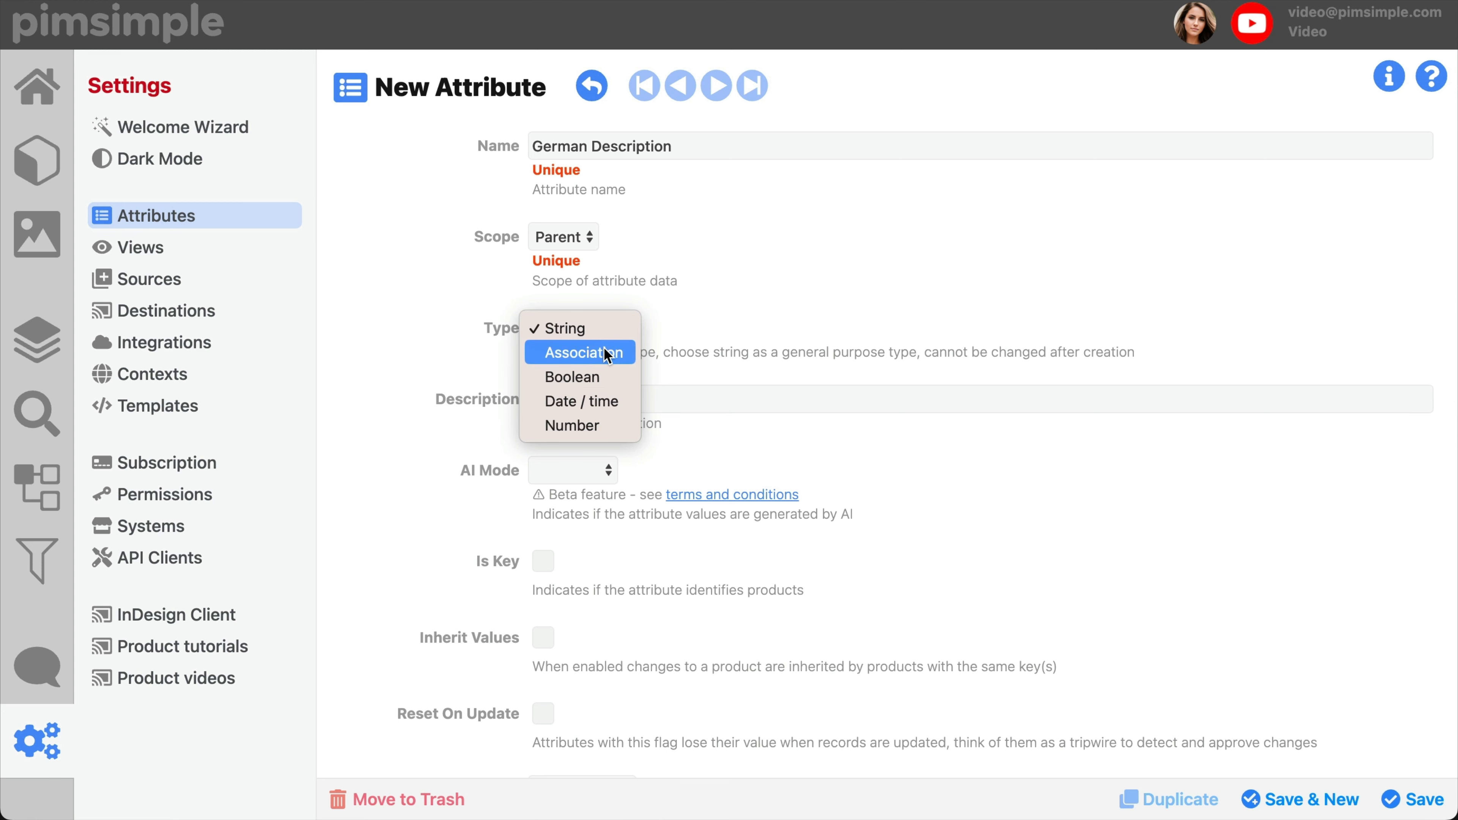
pyautogui.click(604, 352)
pyautogui.scroll(-3, 683, 384)
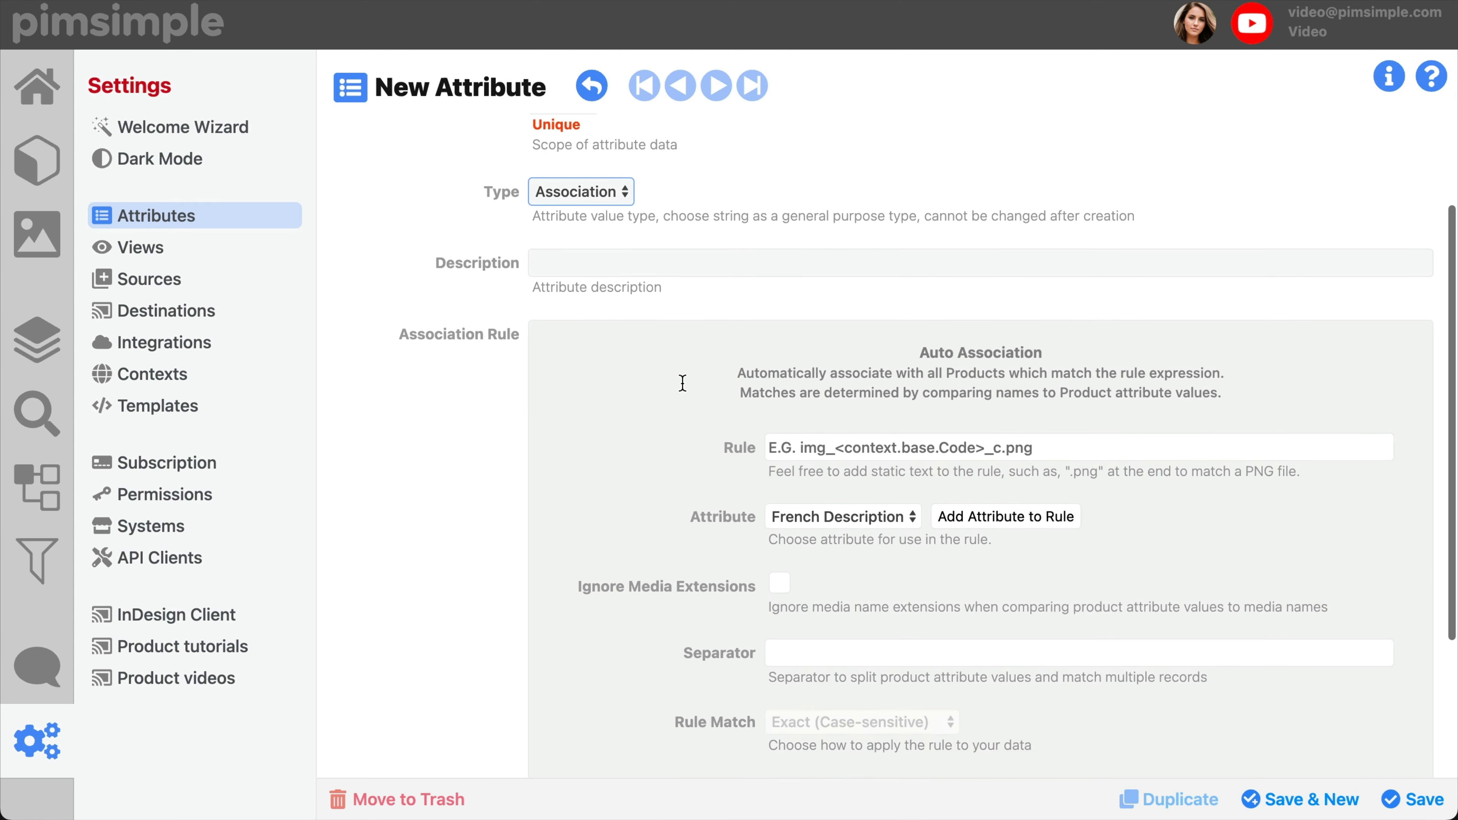
pyautogui.scroll(-3, 683, 384)
pyautogui.scroll(-3, 684, 386)
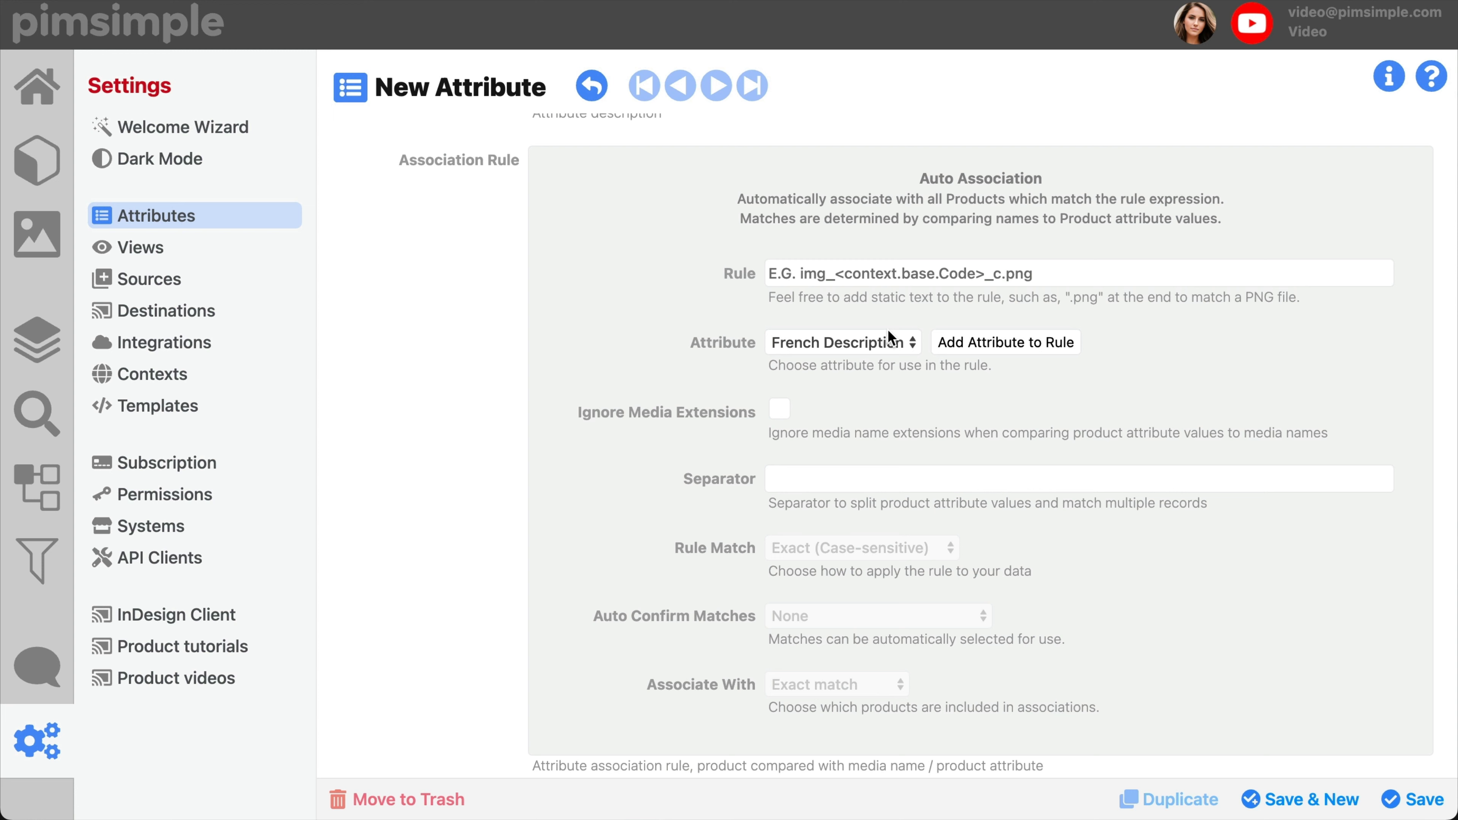
pyautogui.click(888, 340)
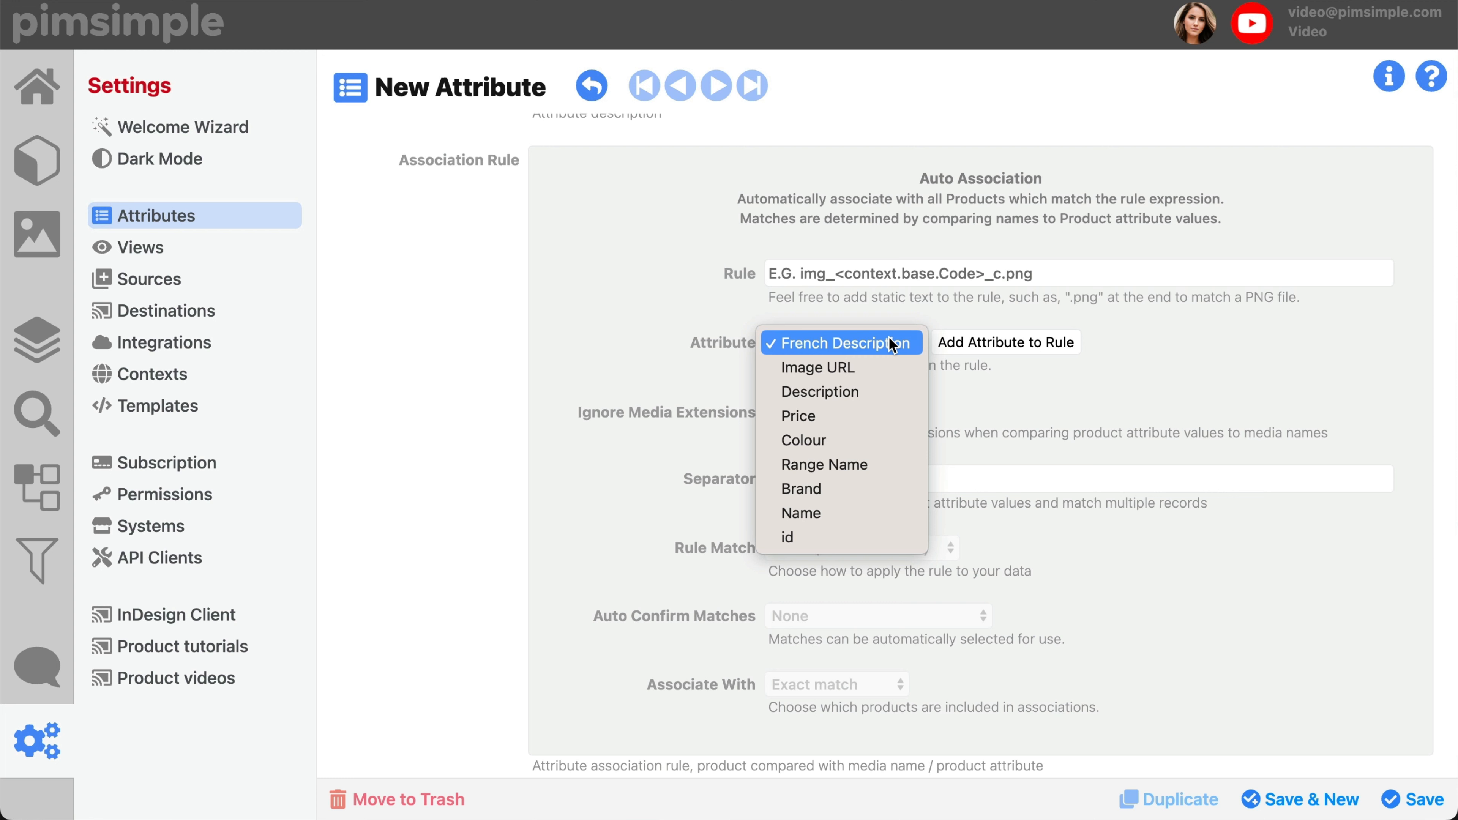
pyautogui.click(885, 495)
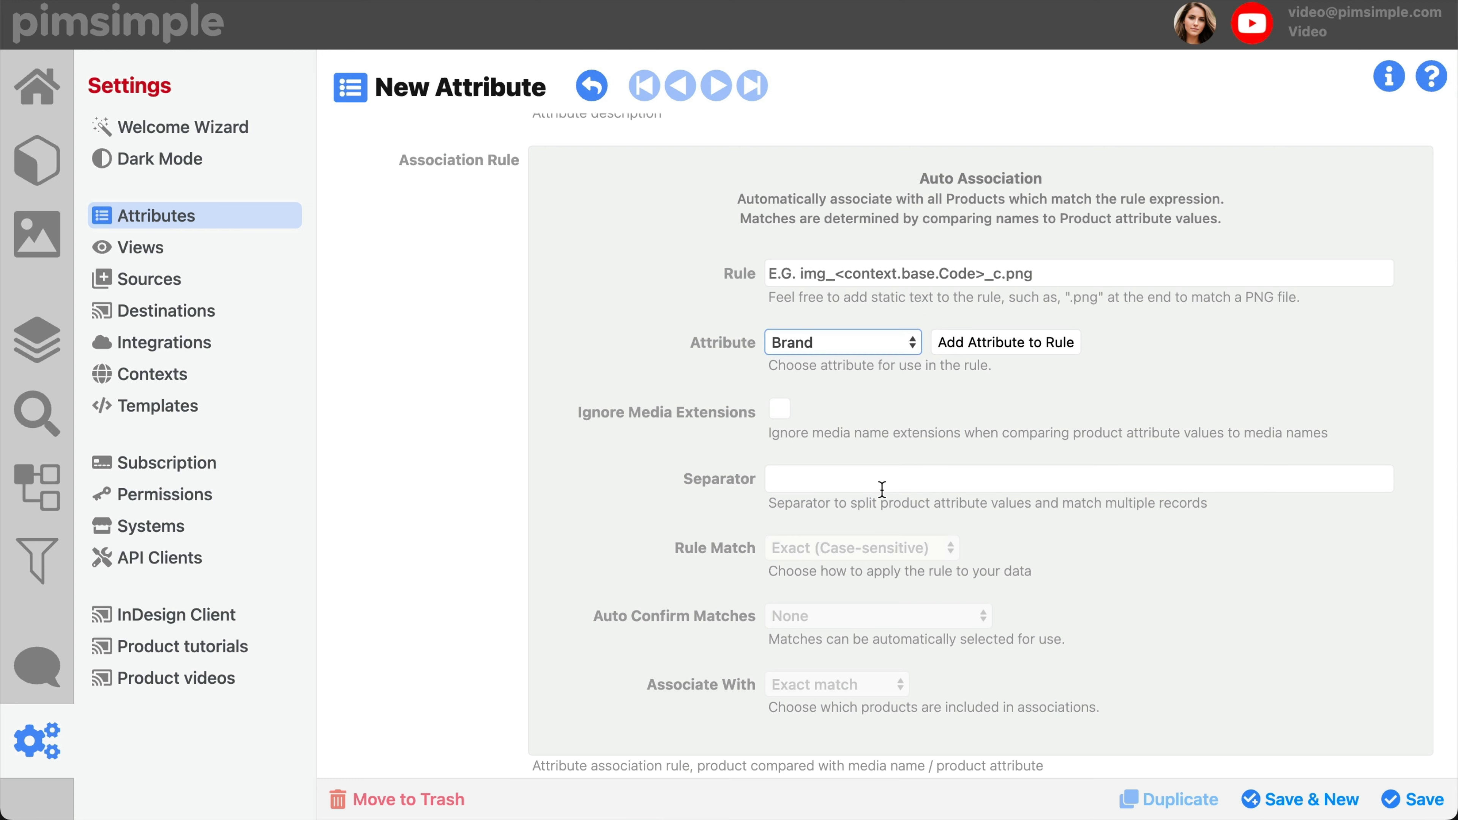
pyautogui.click(983, 343)
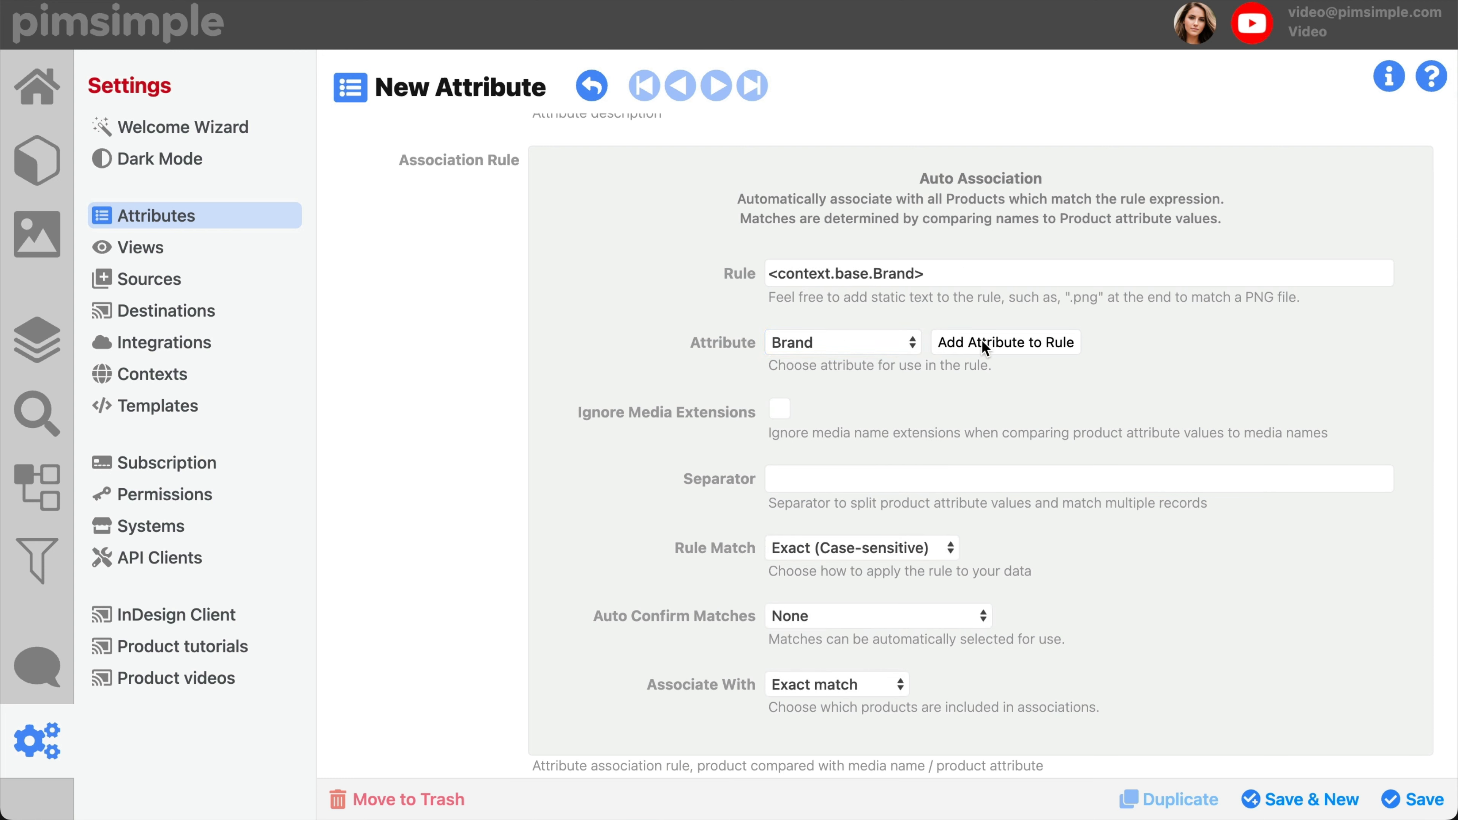
# Step: Try the Ignore Media Extensions option and the separators "-", "," and "/" in the association rule
pyautogui.click(777, 409)
pyautogui.click(798, 472)
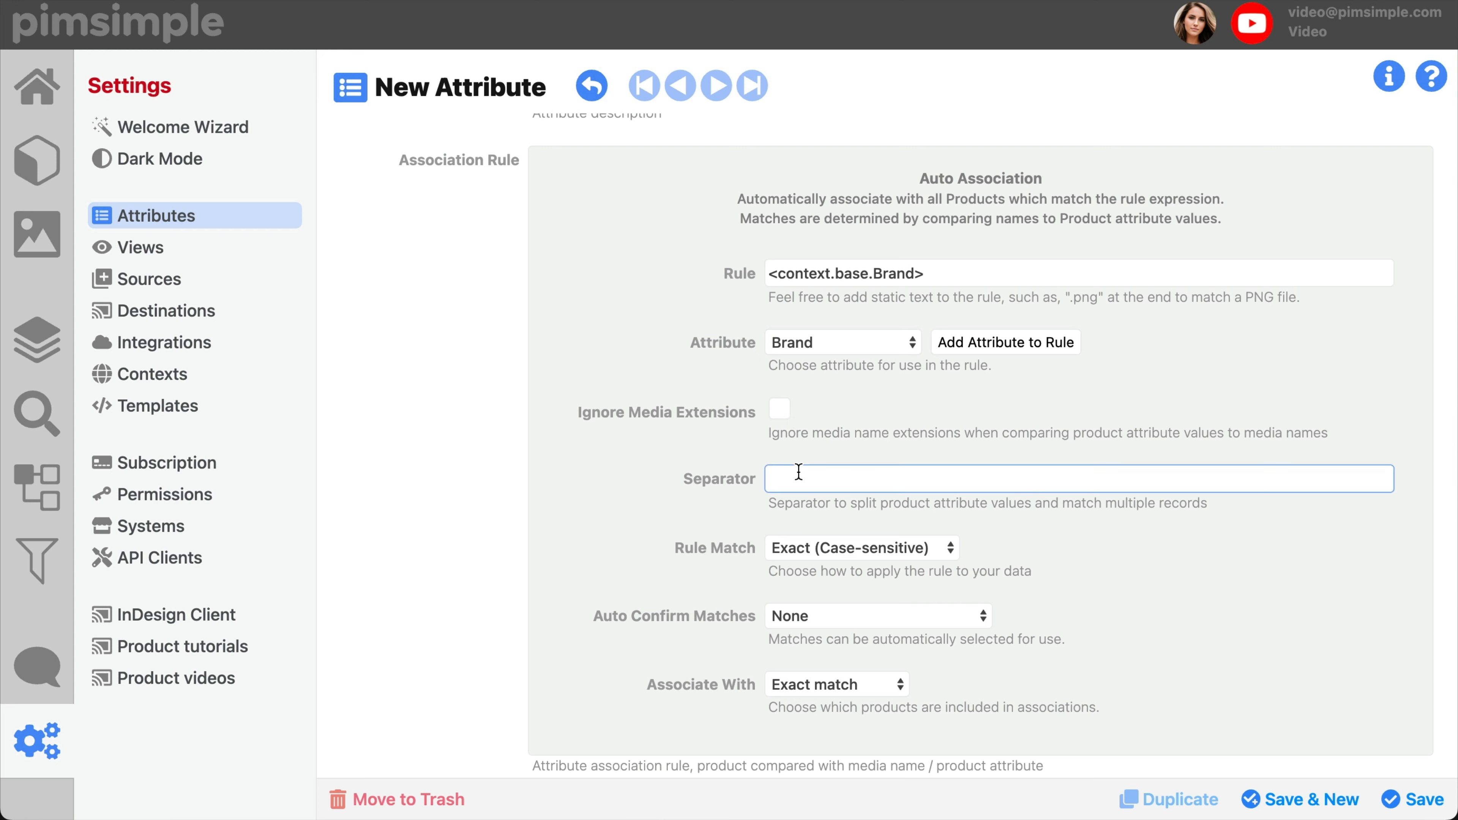
pyautogui.write('-,/')
# Step: Set the rule match to Contains and auto confirm to "Any that match", keeping the association with Exact match
pyautogui.click(825, 550)
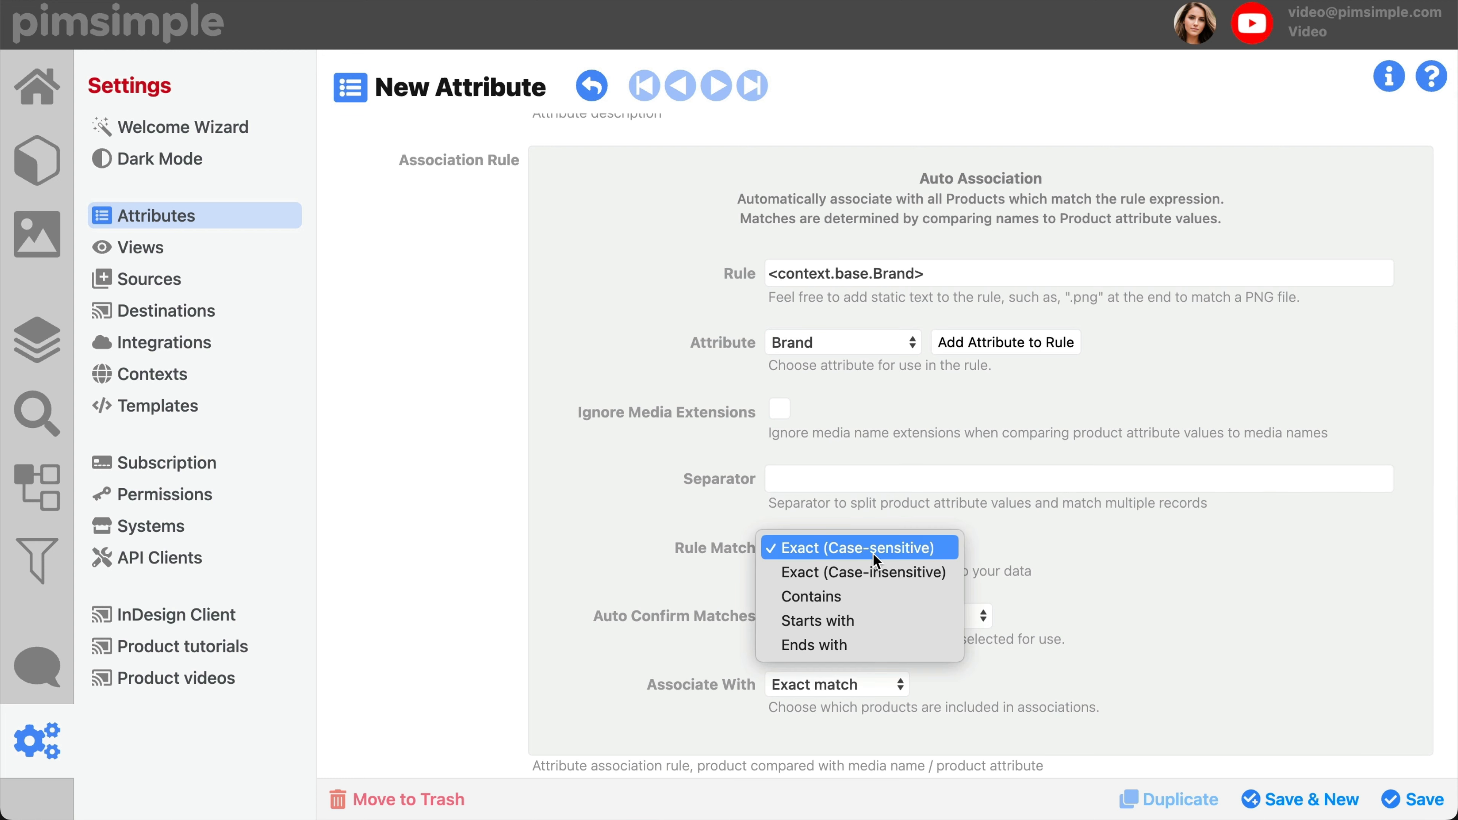
pyautogui.click(858, 601)
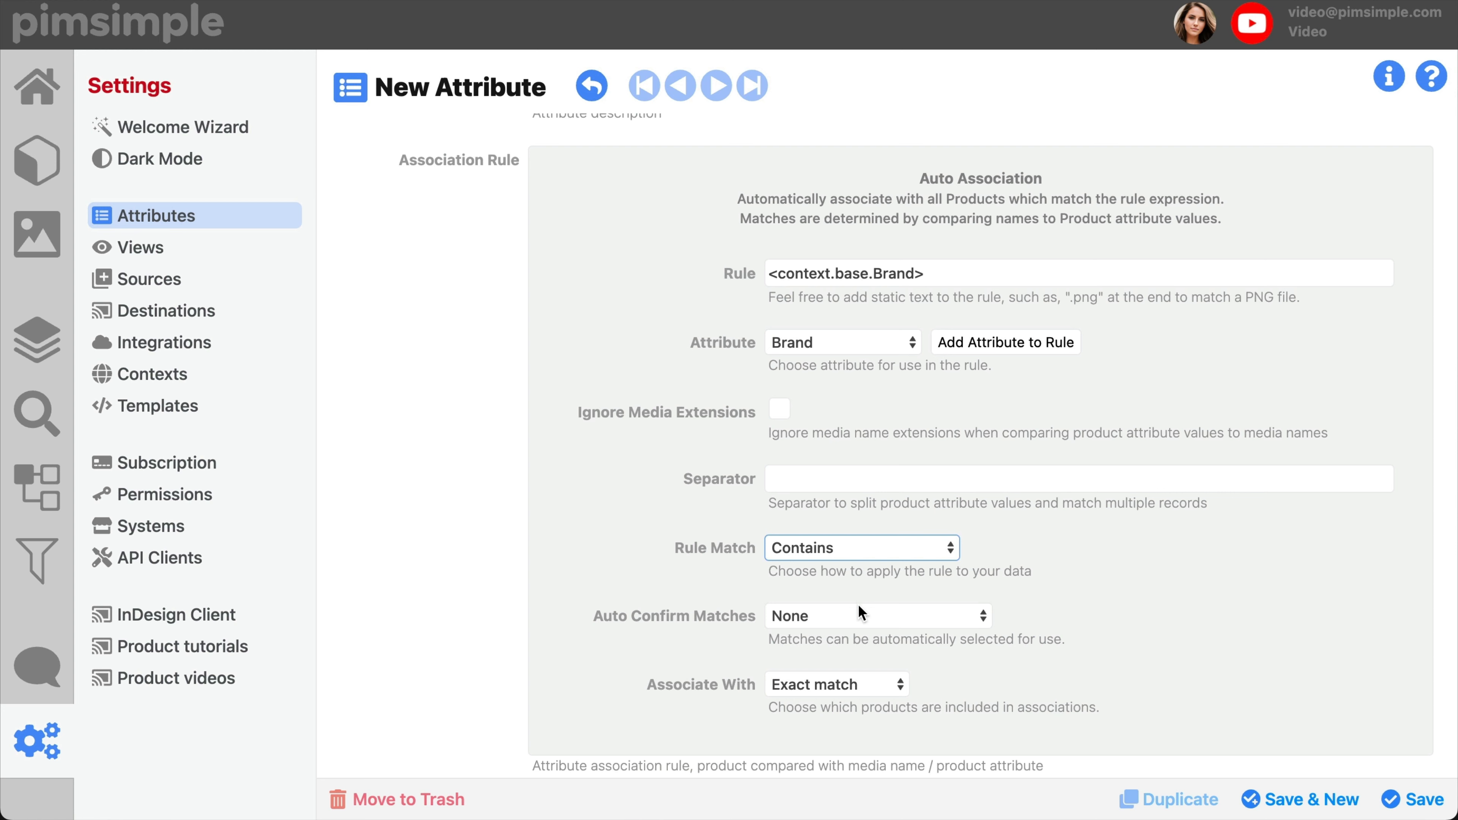
pyautogui.click(858, 619)
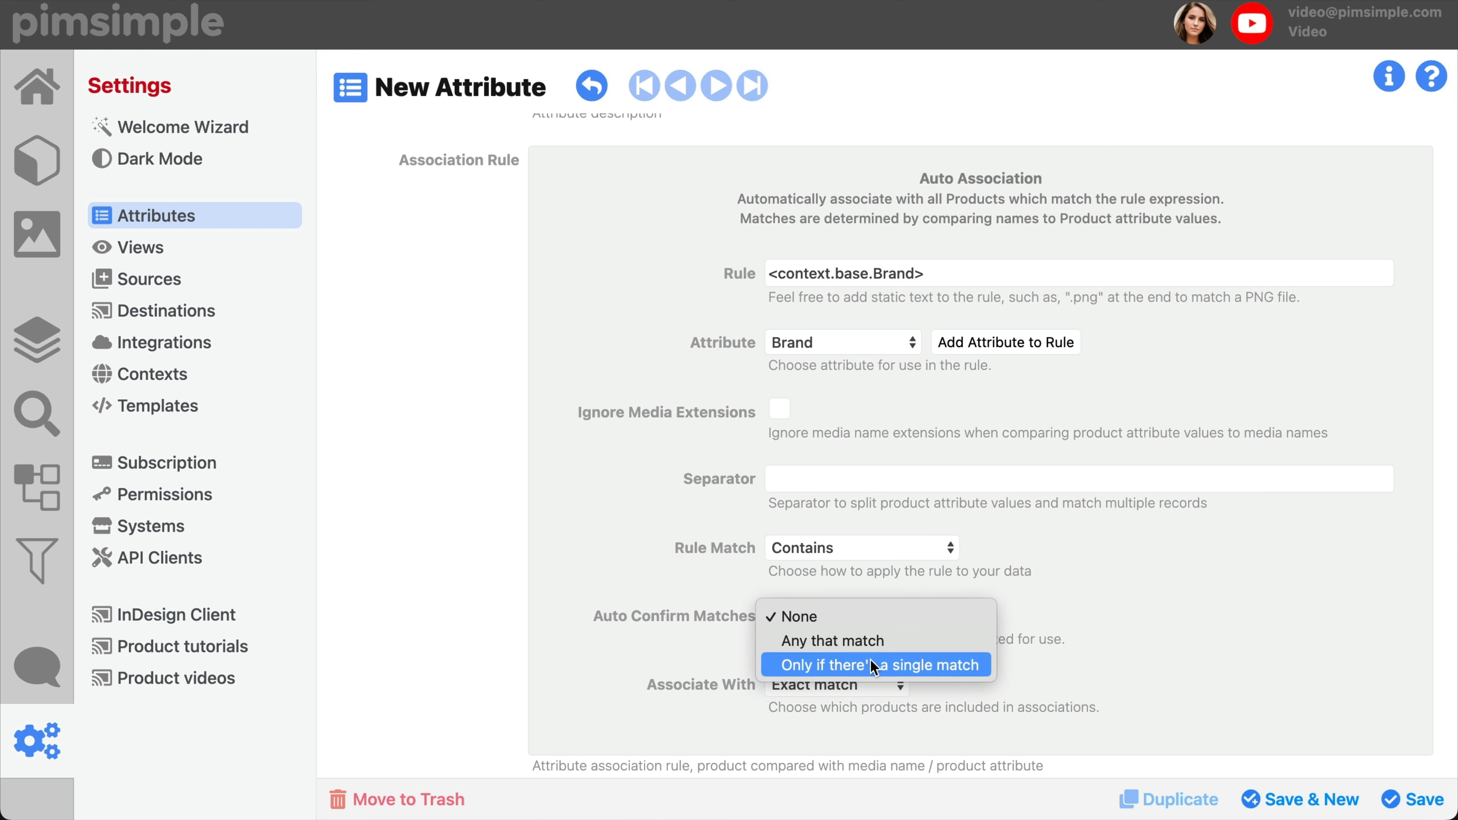
pyautogui.click(842, 649)
pyautogui.click(862, 692)
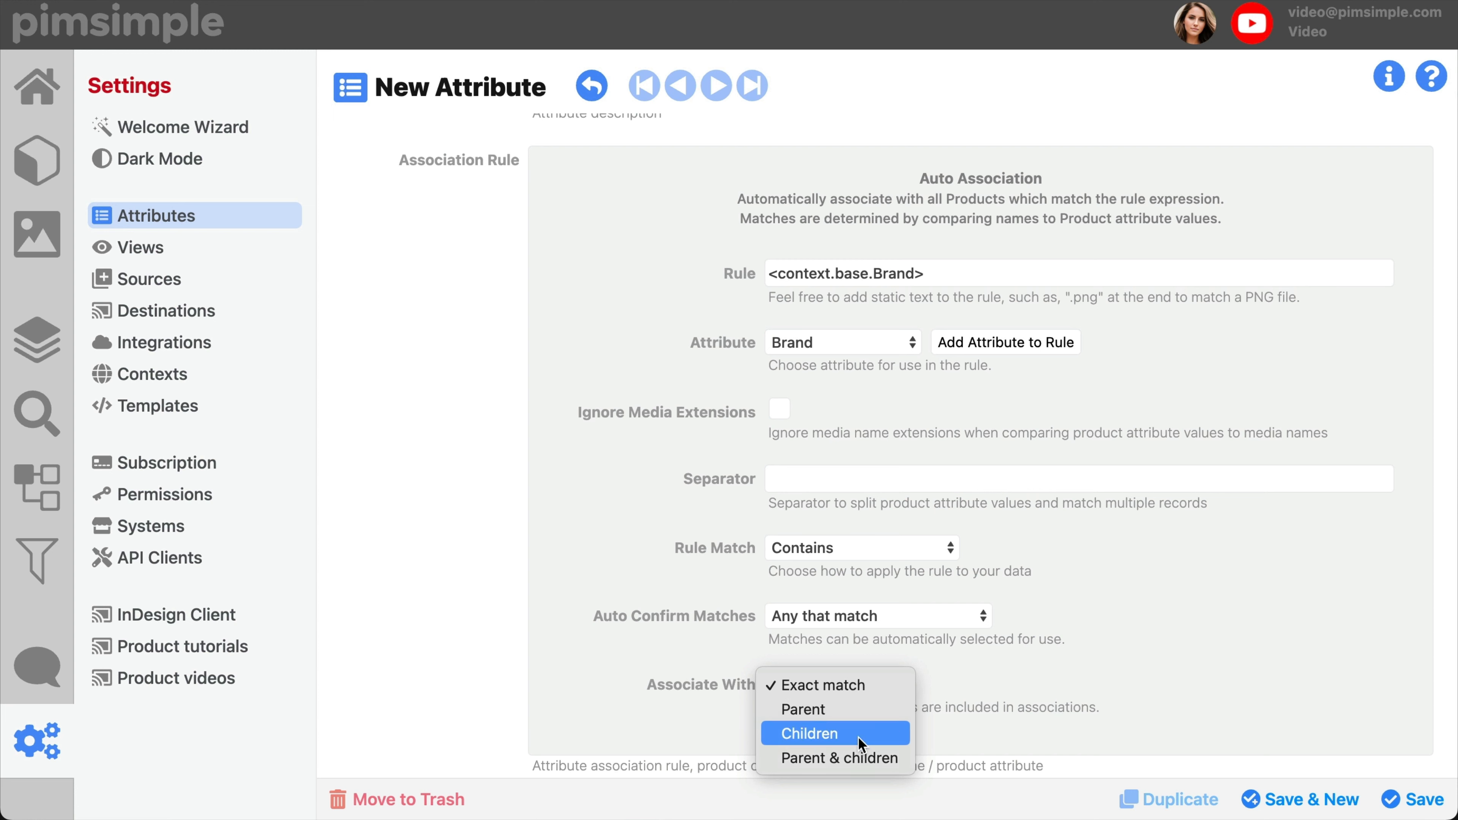
pyautogui.click(1147, 656)
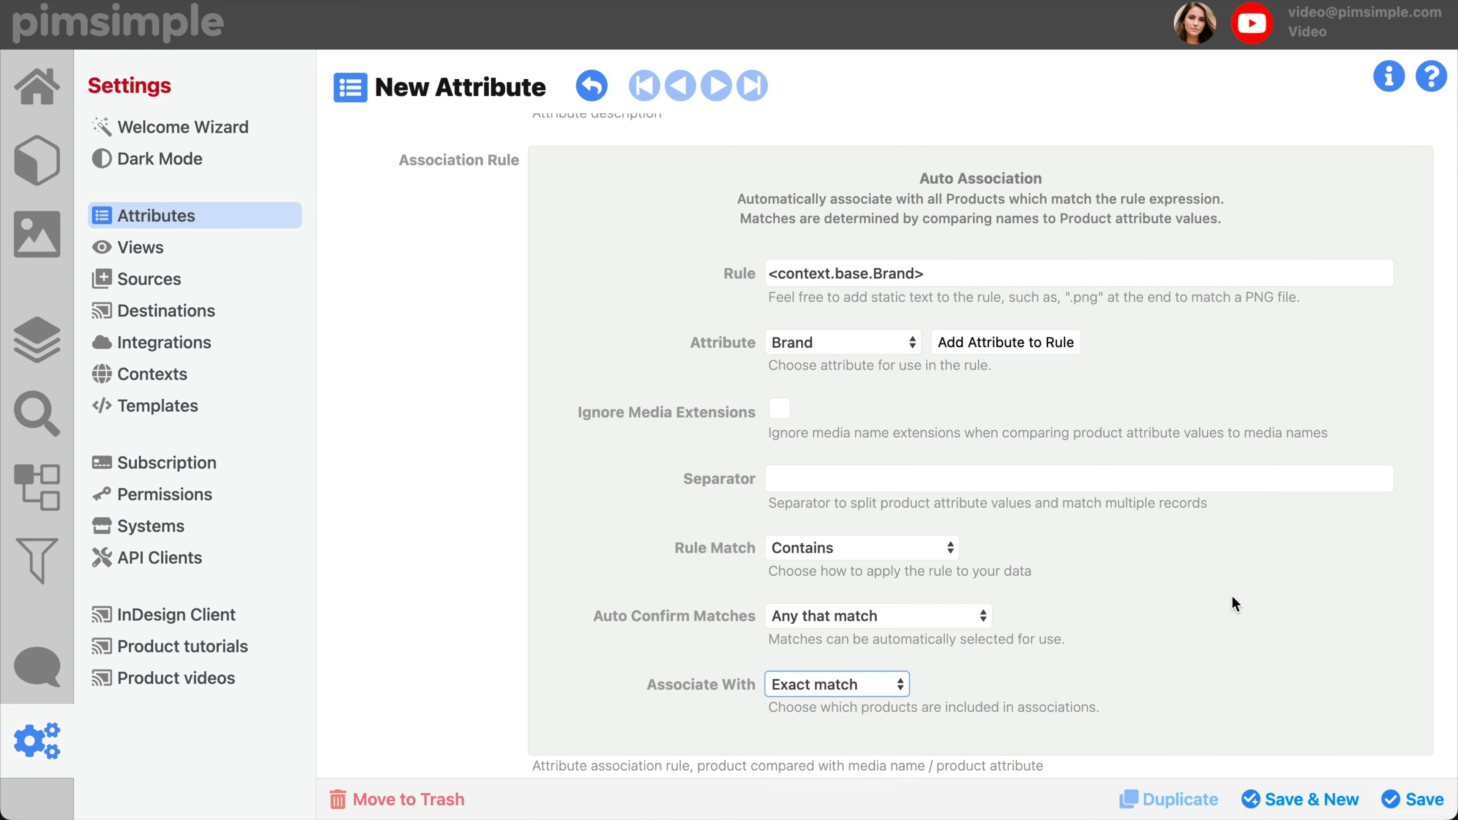
# Step: Set the attribute's type to String and enter "German text" as its description
pyautogui.scroll(5, 1231, 595)
pyautogui.click(613, 331)
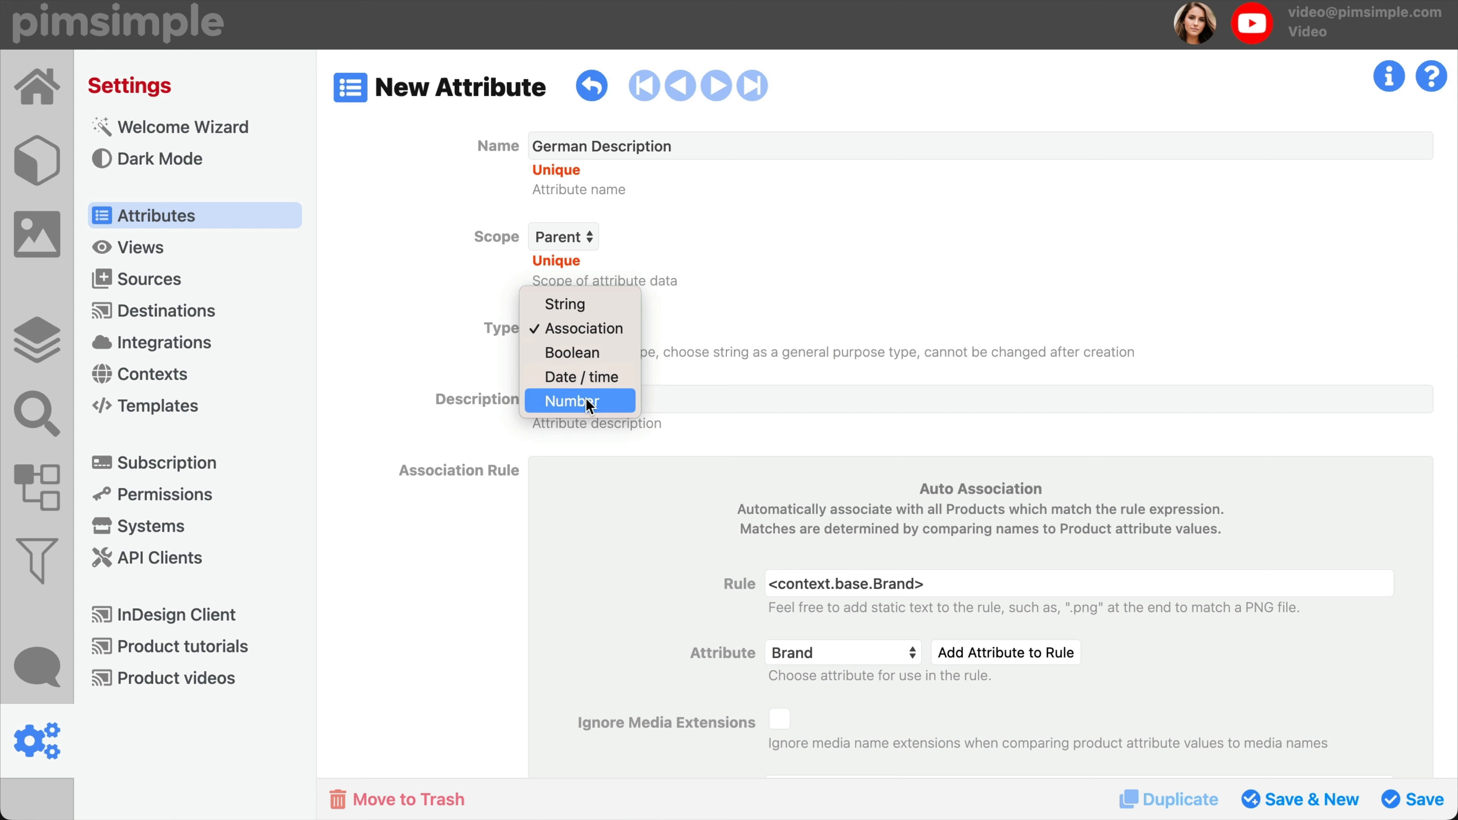
pyautogui.click(587, 304)
pyautogui.click(642, 397)
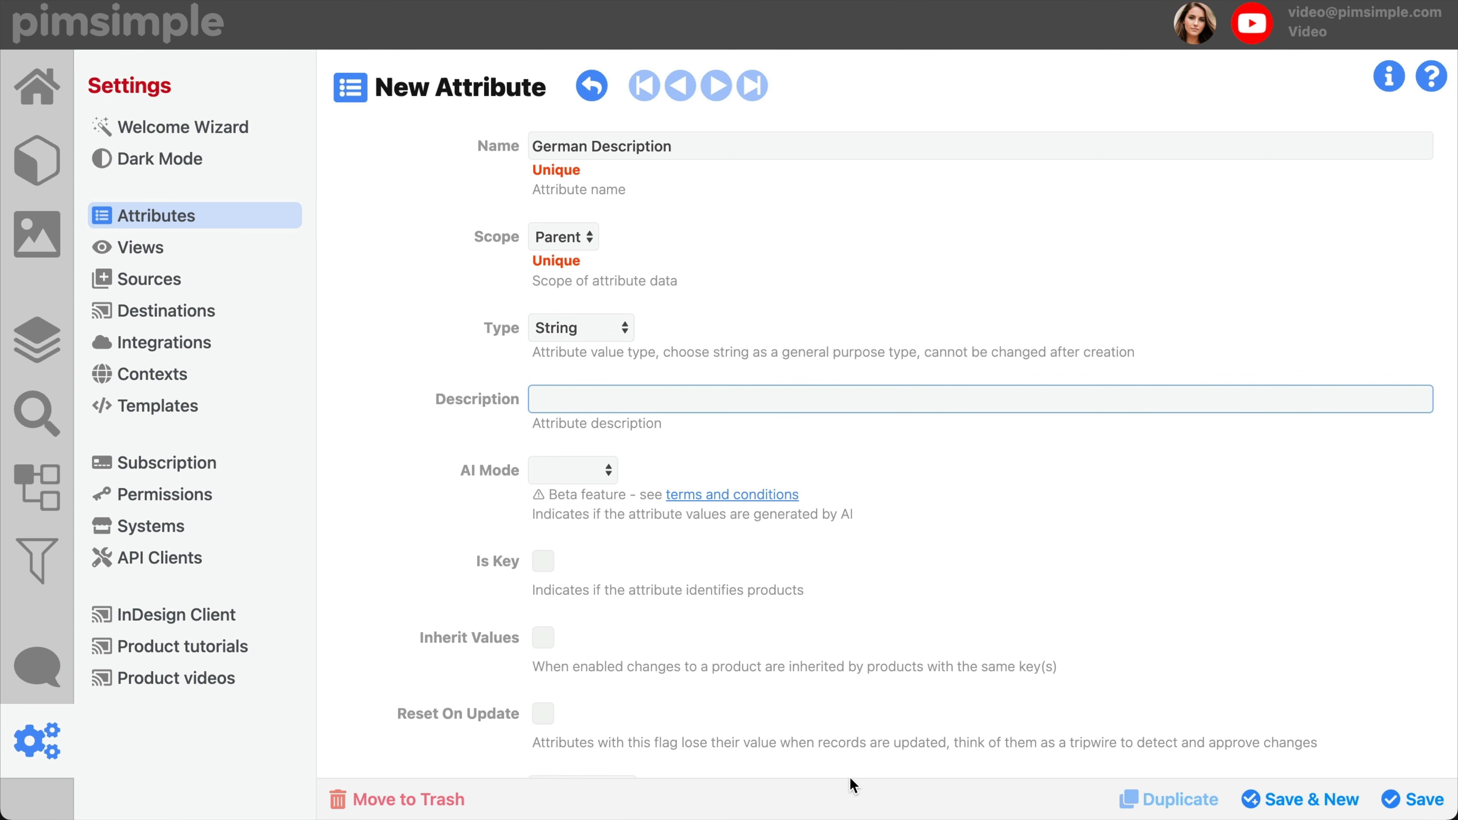
pyautogui.write('German text')
# Step: Try the Is Key, Inherit Values and Reset On Update options, leaving each one disabled
pyautogui.scroll(-5, 591, 476)
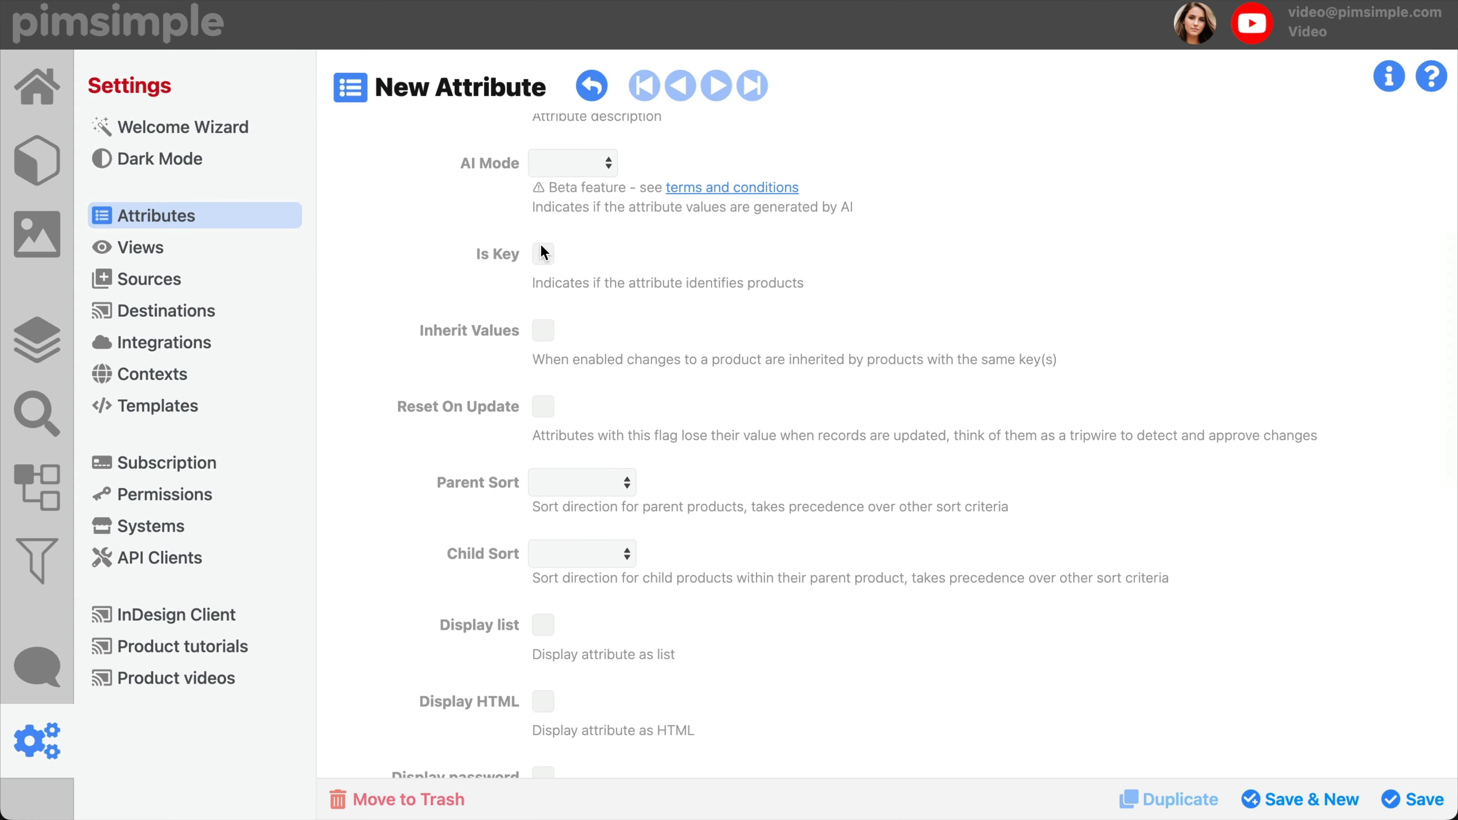
pyautogui.click(543, 253)
pyautogui.click(543, 332)
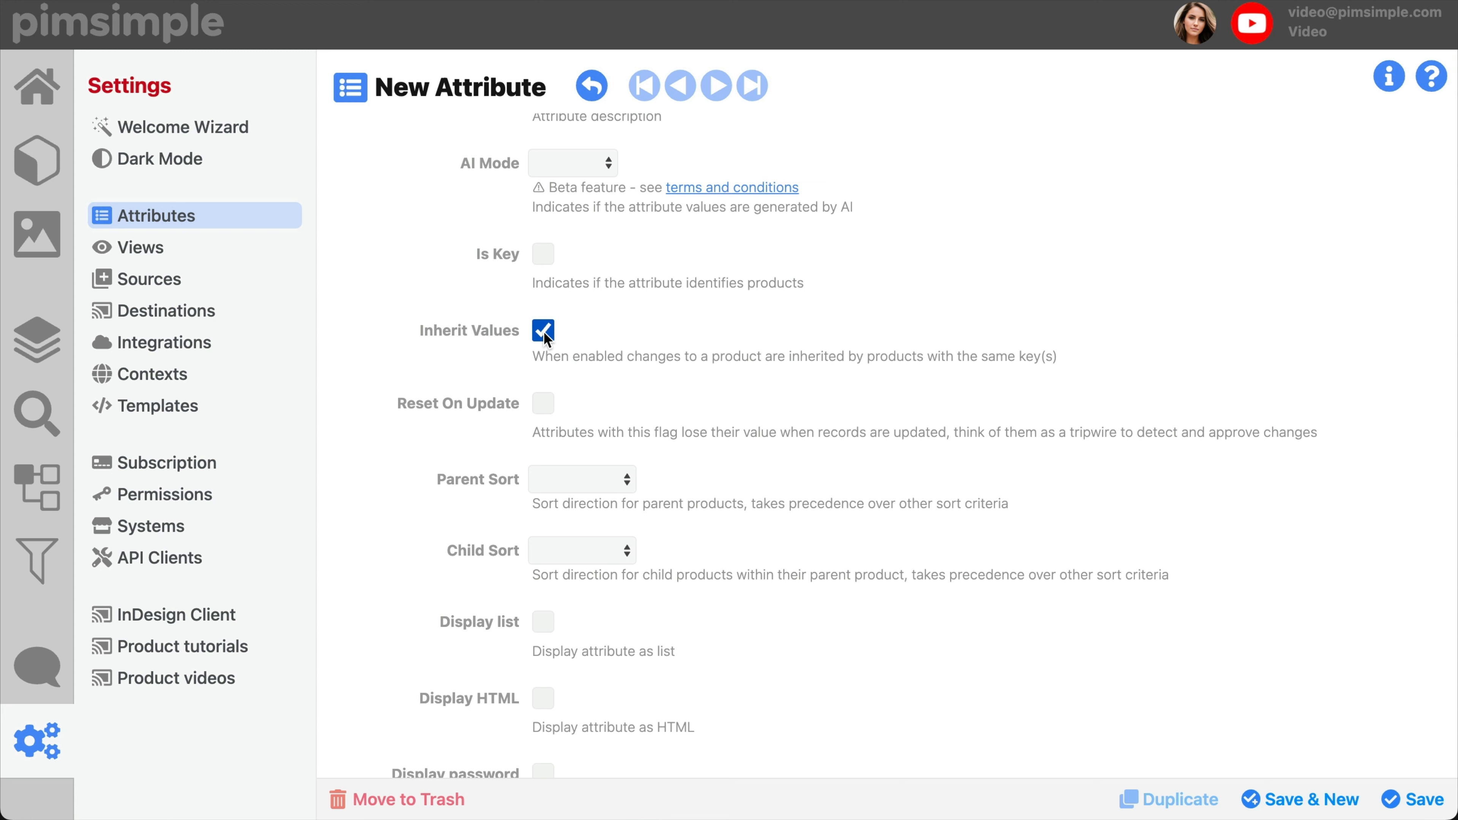
pyautogui.scroll(-2, 544, 331)
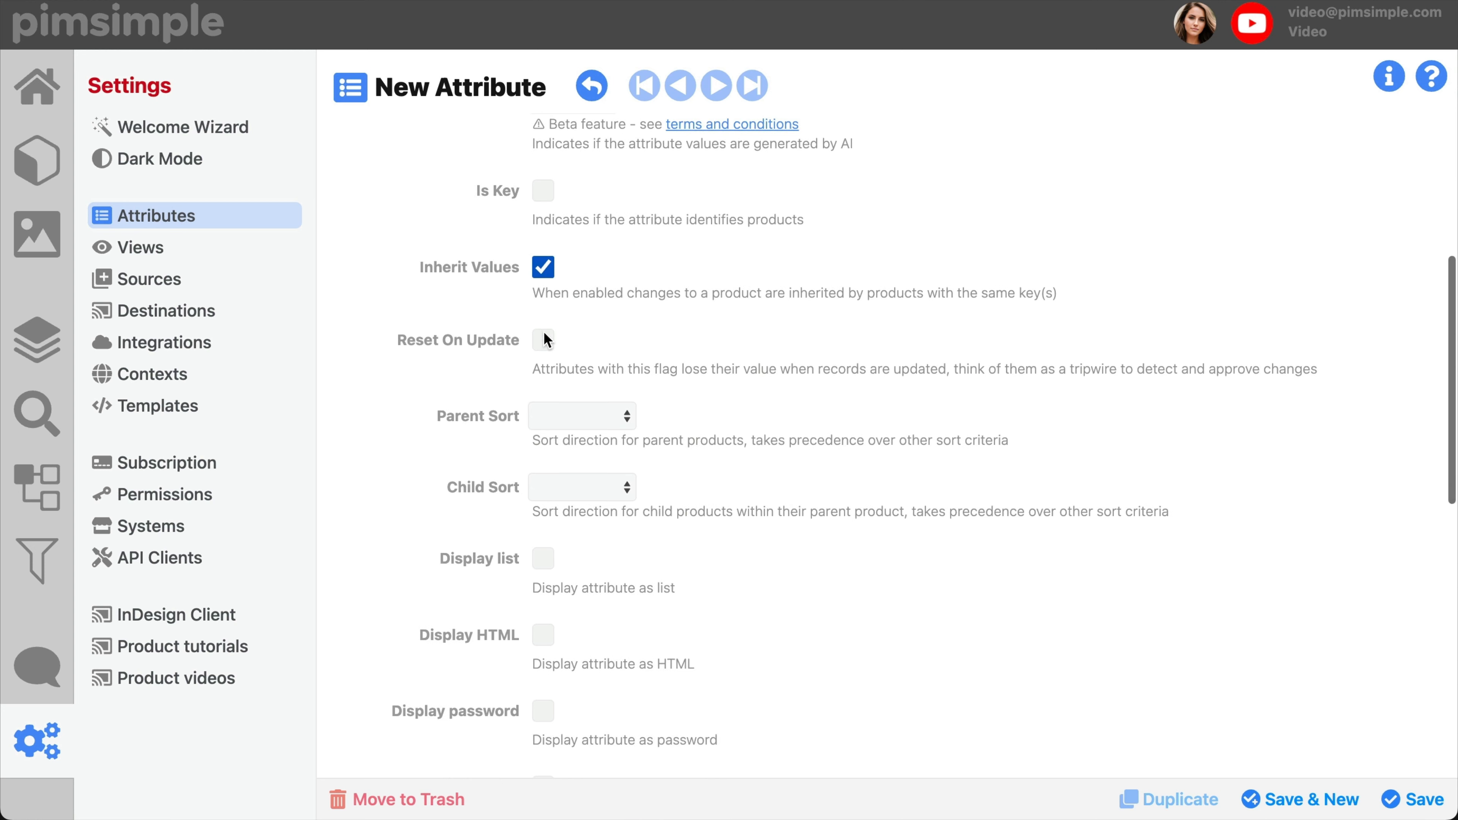
pyautogui.scroll(-1, 544, 338)
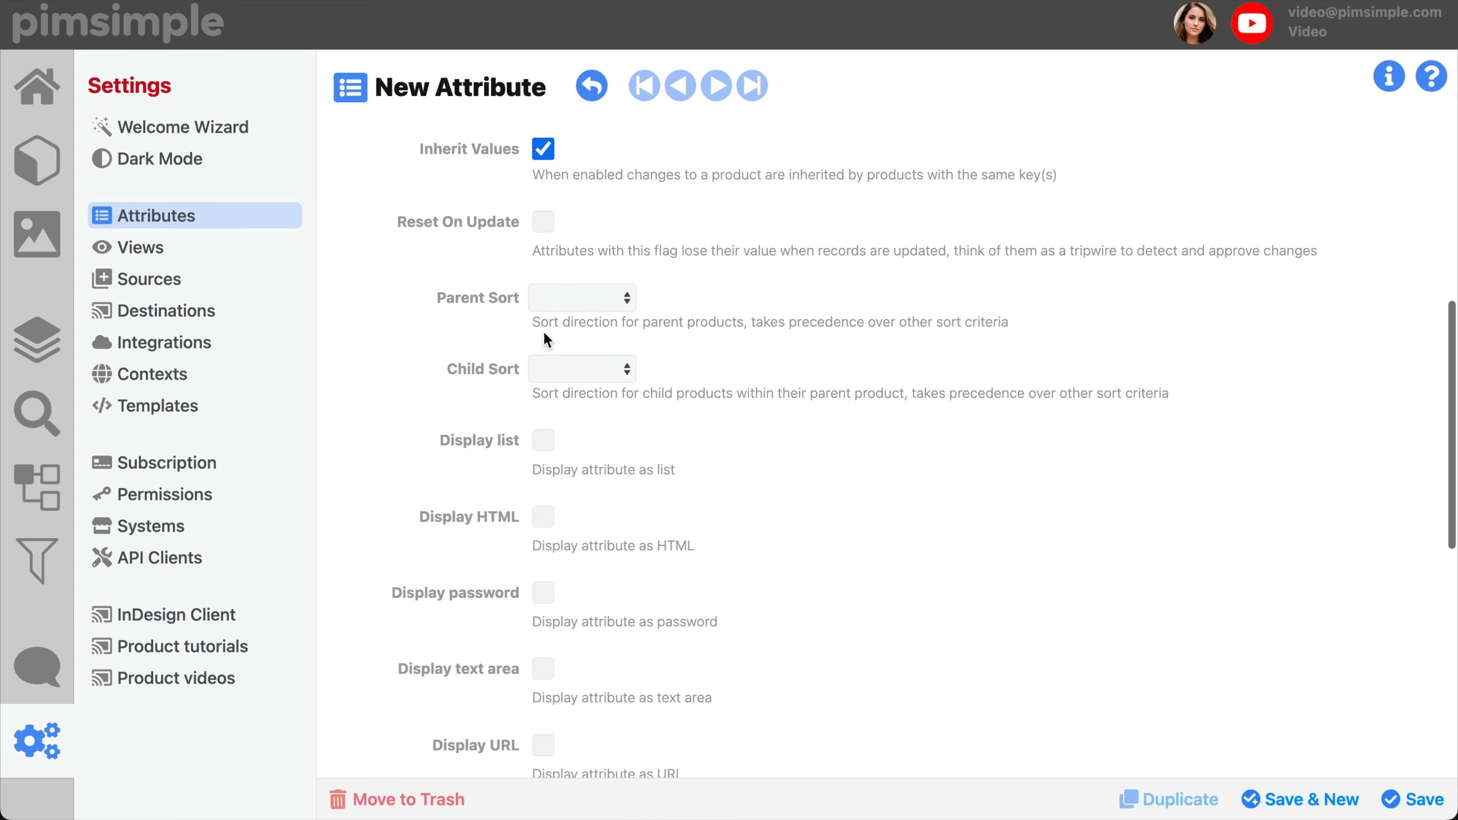
pyautogui.click(543, 150)
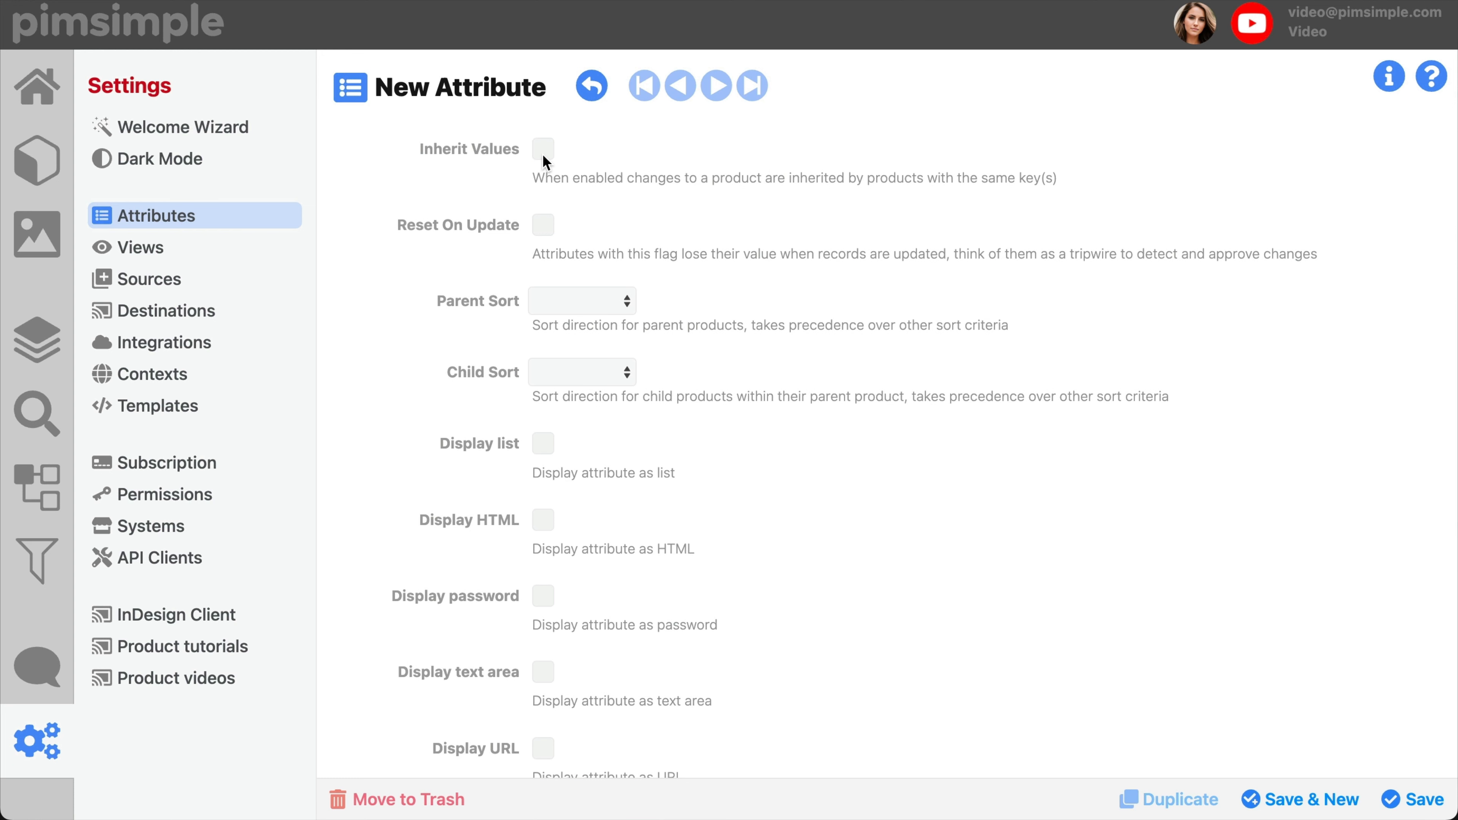
pyautogui.click(547, 227)
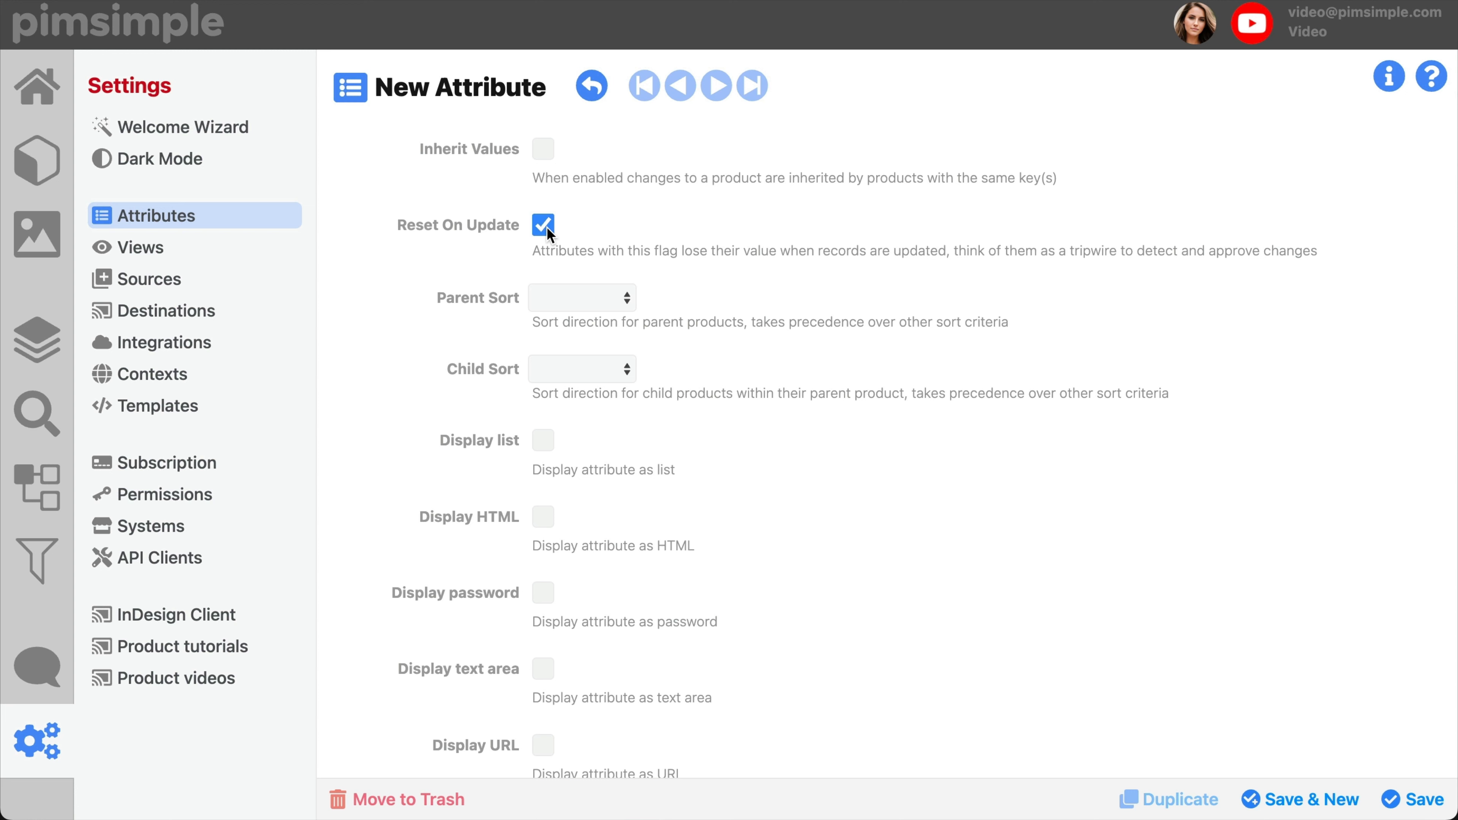
pyautogui.click(546, 227)
# Step: Review the sort directions offered for Parent Sort and Child Sort, leaving both blank
pyautogui.click(595, 304)
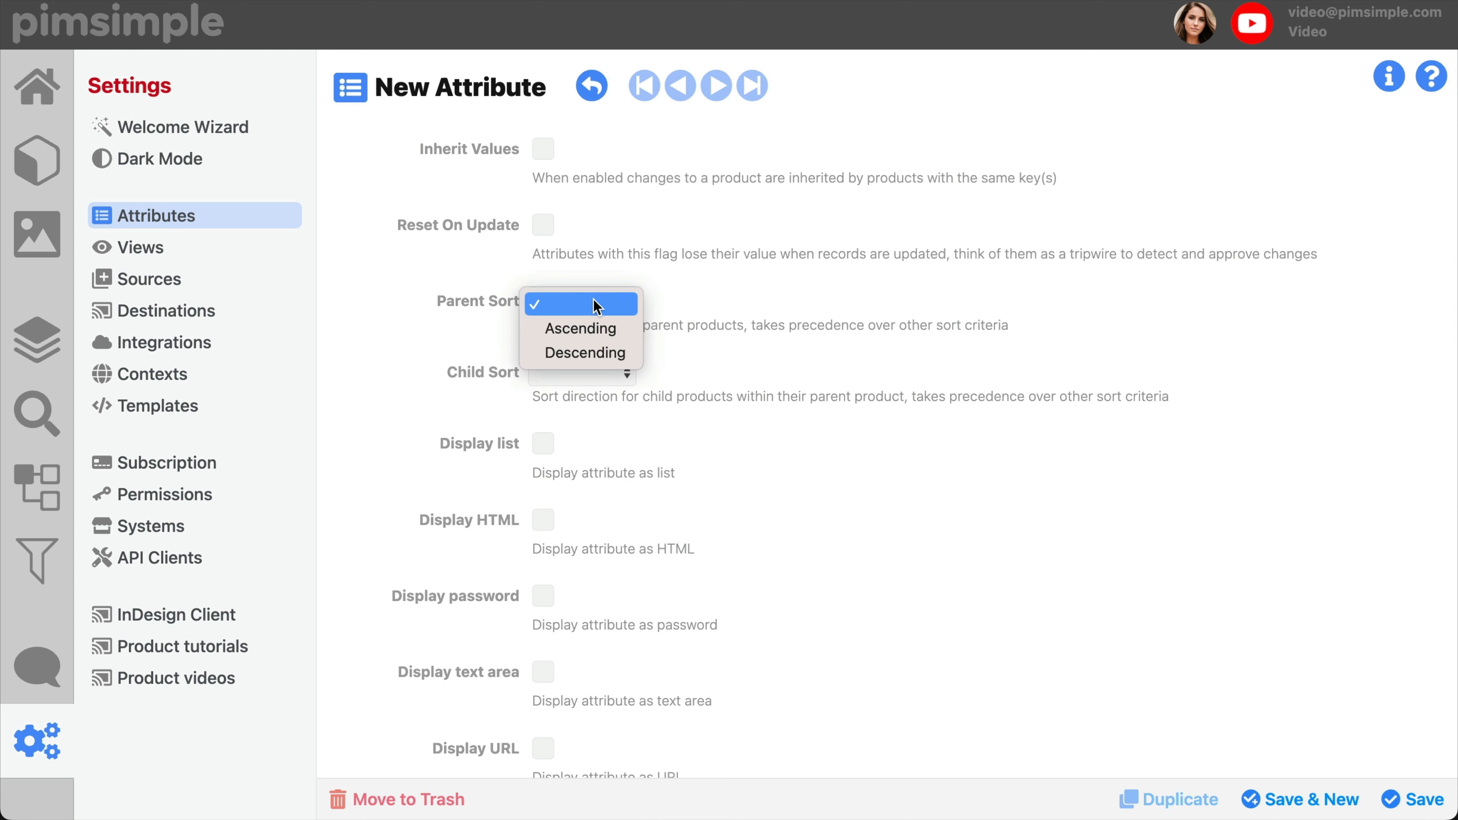
pyautogui.click(625, 376)
pyautogui.click(625, 375)
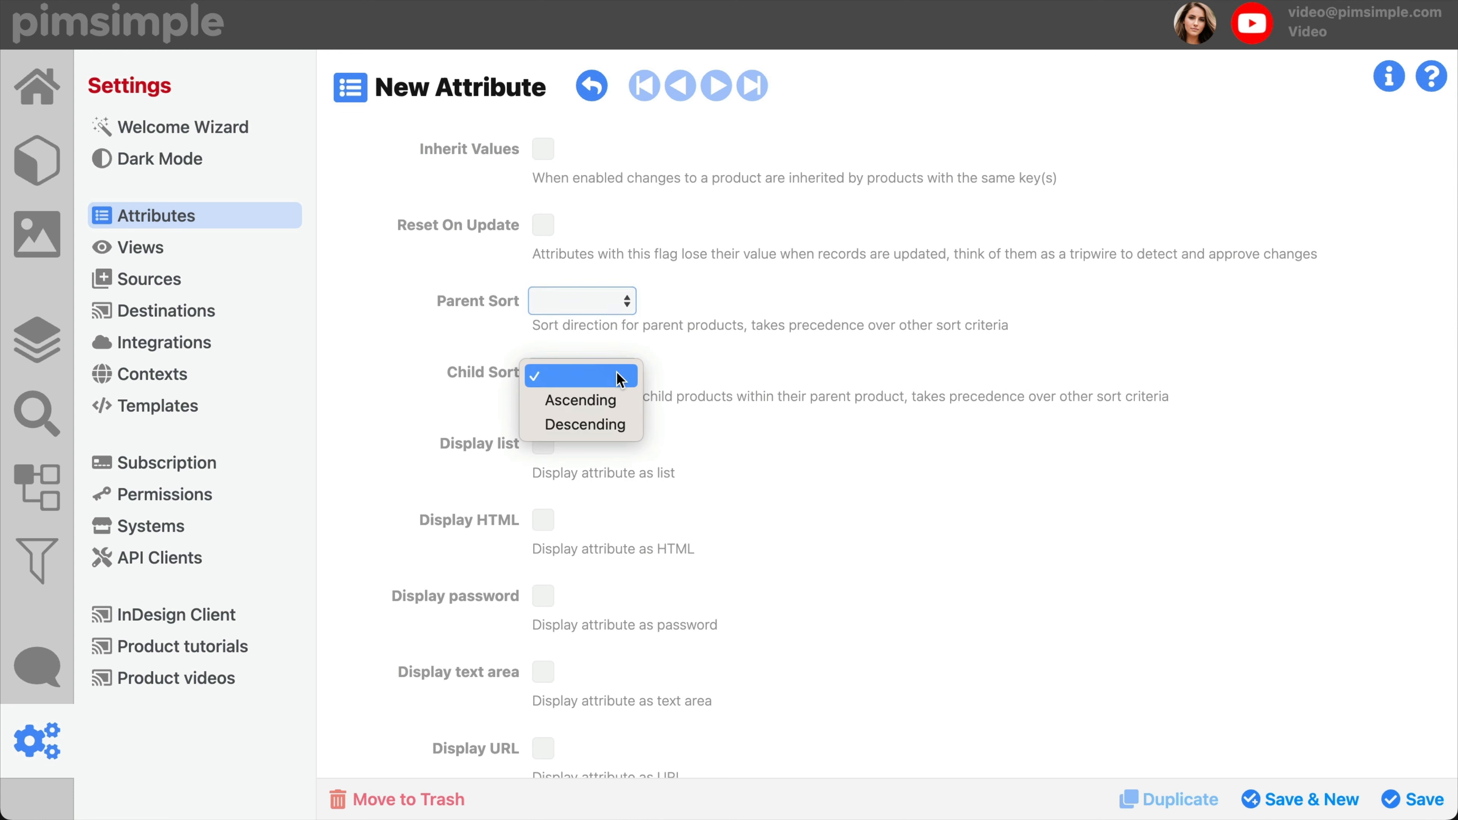
pyautogui.click(695, 439)
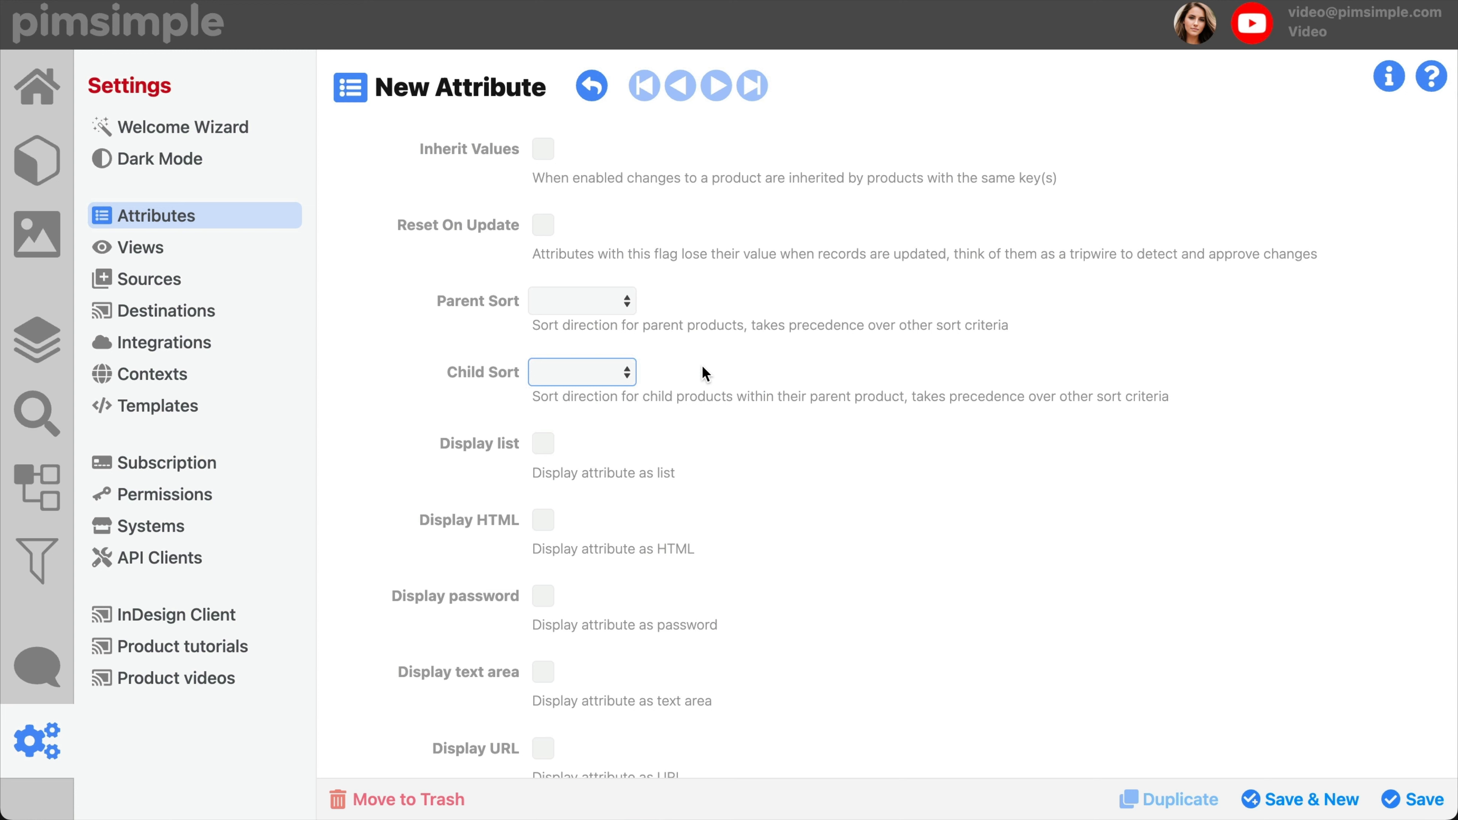
# Step: Try the Display list and Display HTML options one after the other, disabling each again
pyautogui.scroll(-5, 705, 373)
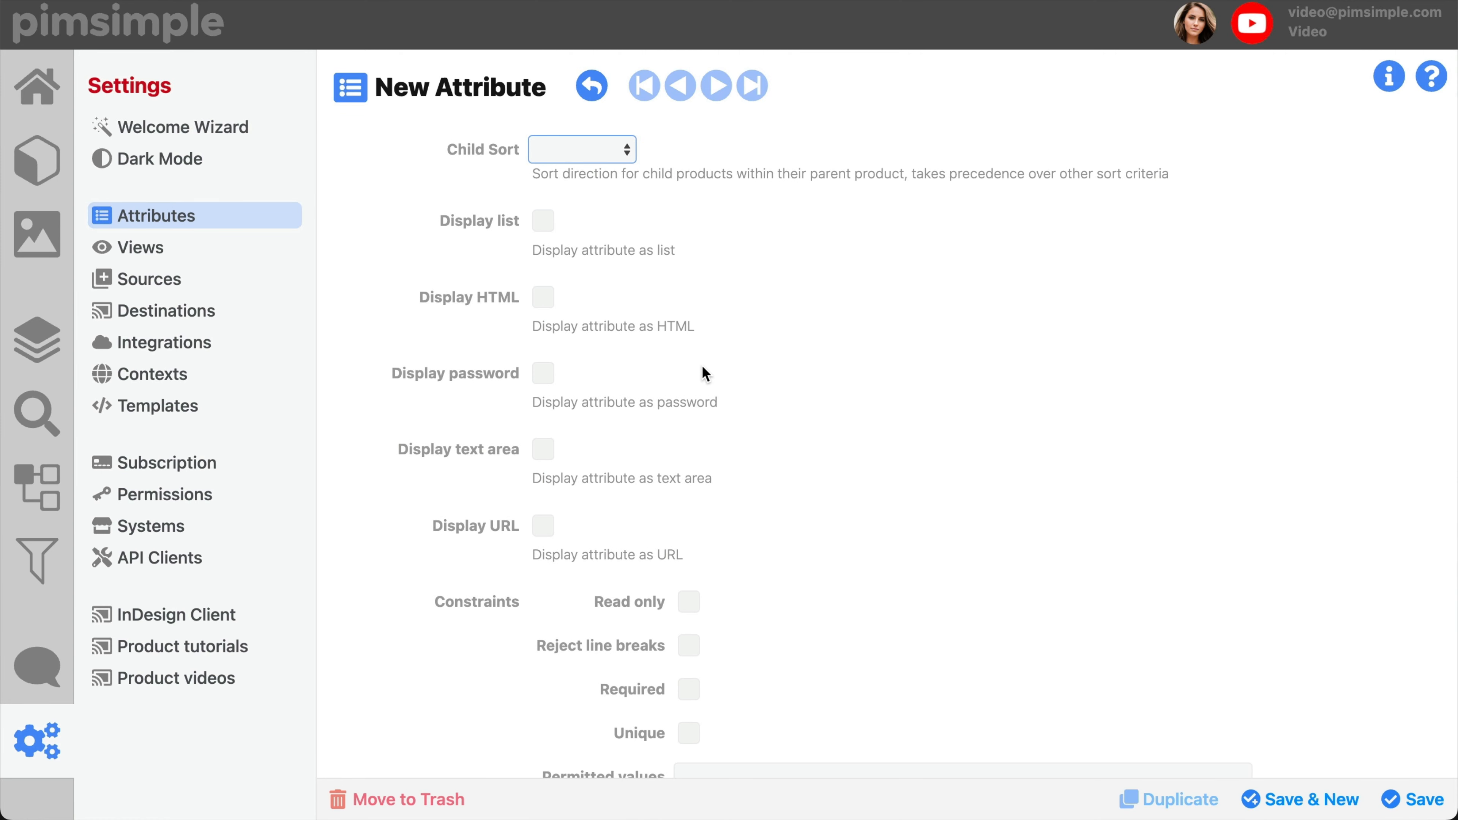
pyautogui.click(546, 224)
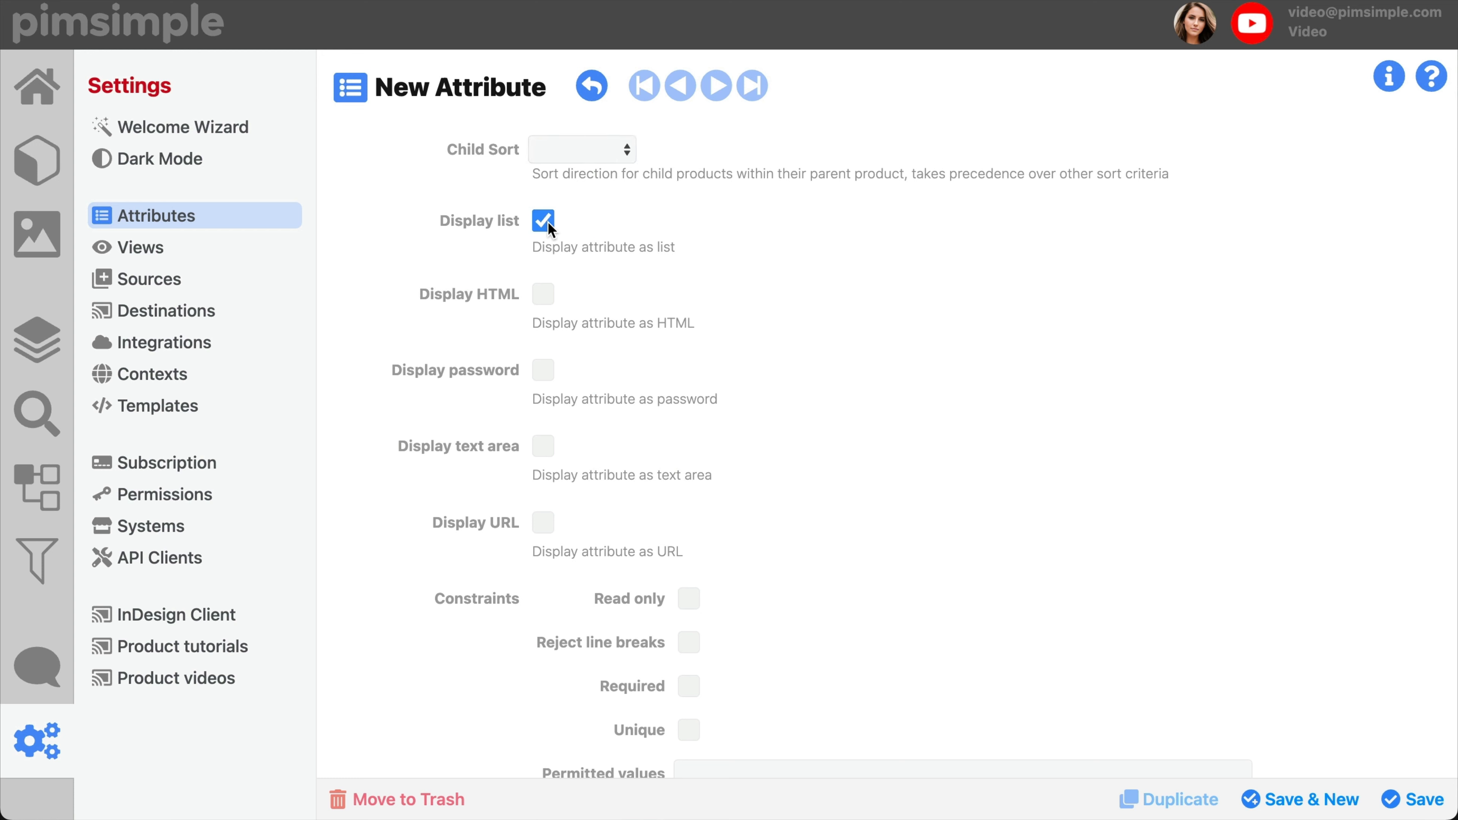
pyautogui.click(548, 221)
pyautogui.click(544, 299)
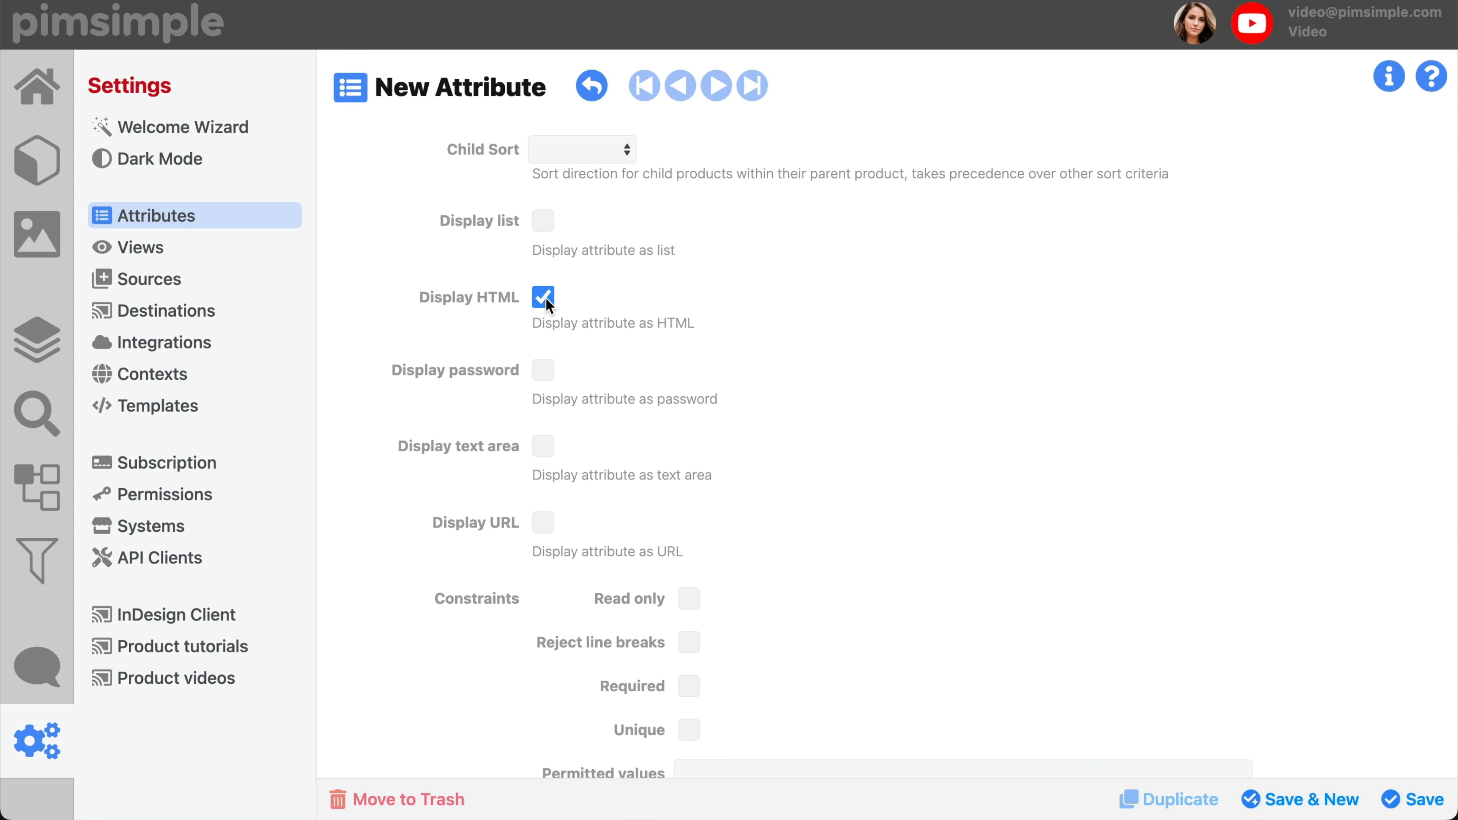
pyautogui.click(546, 298)
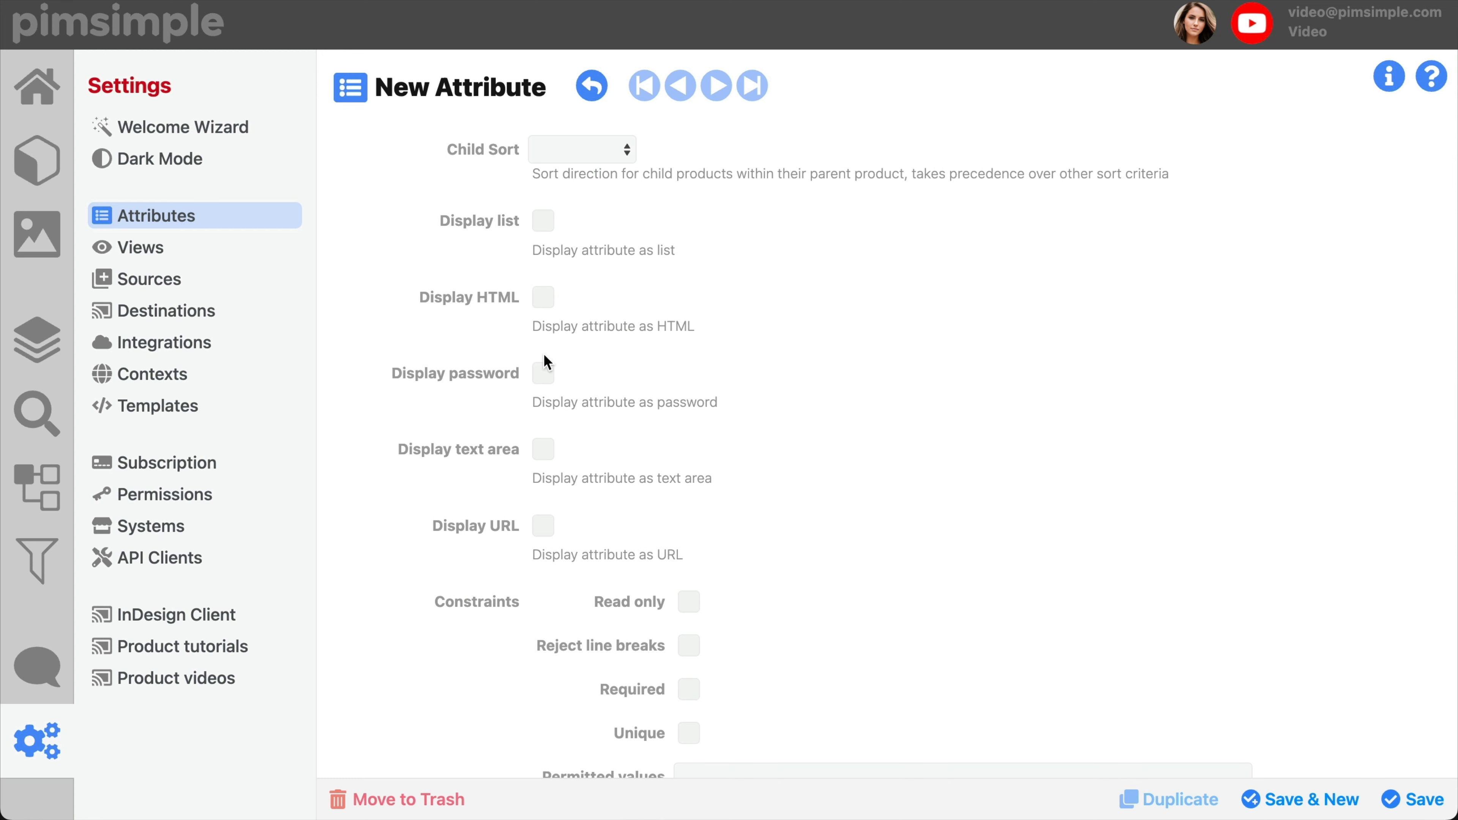
# Step: Try the Display password, Display text area and Display URL options one after the other, disabling each again
pyautogui.click(546, 374)
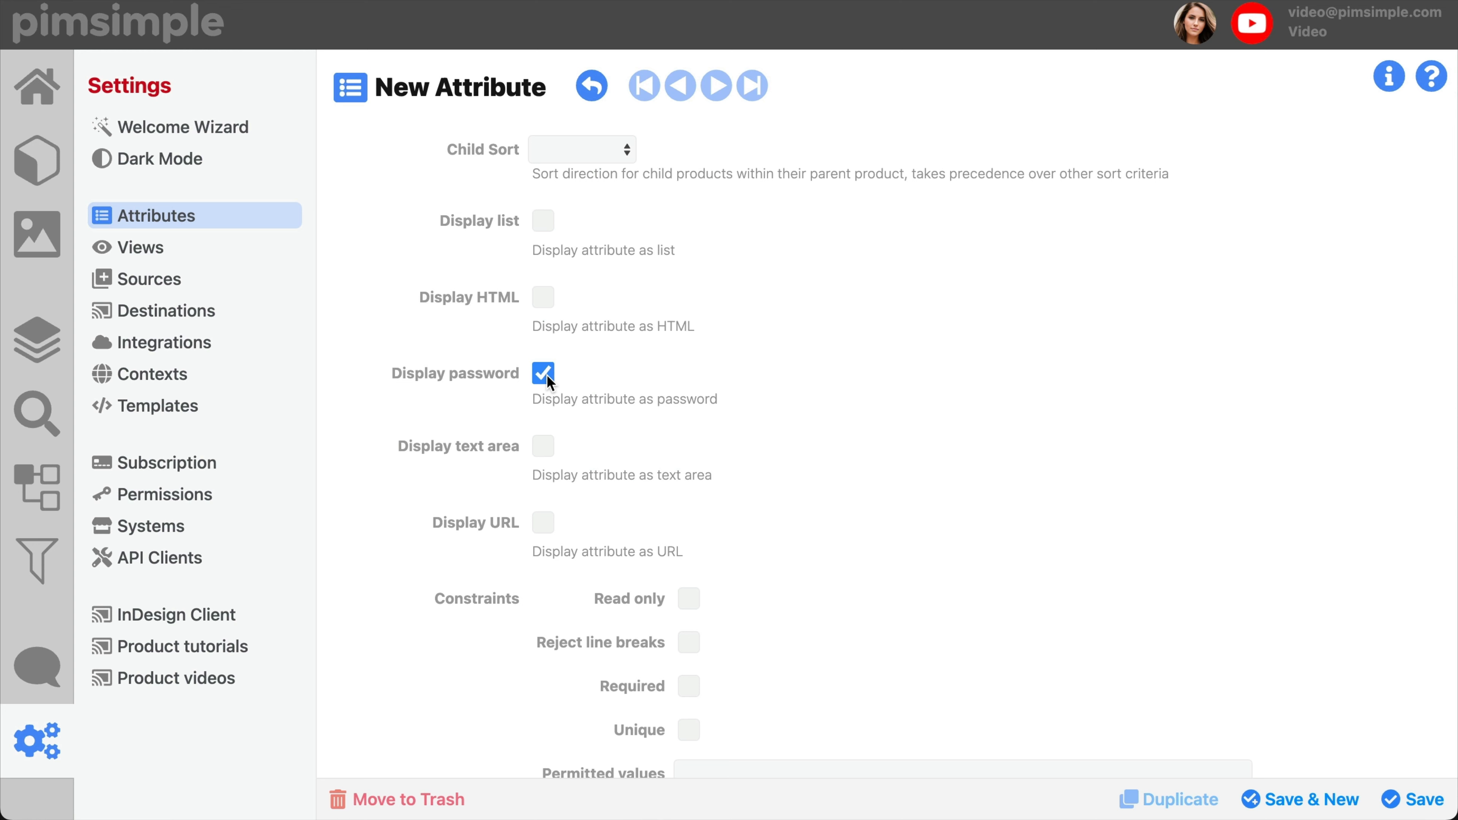
pyautogui.click(544, 374)
pyautogui.scroll(-3, 550, 402)
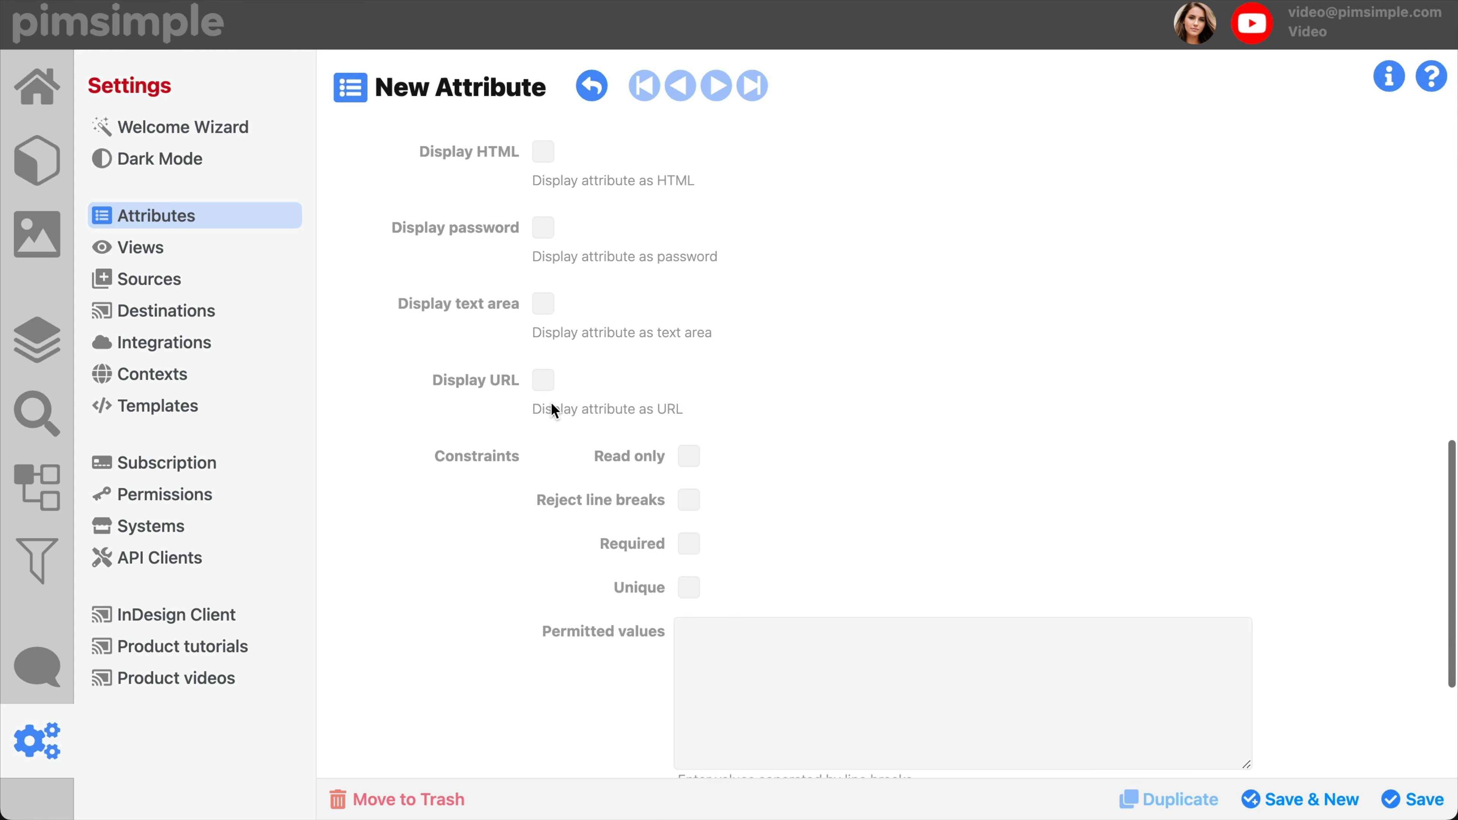
pyautogui.click(547, 306)
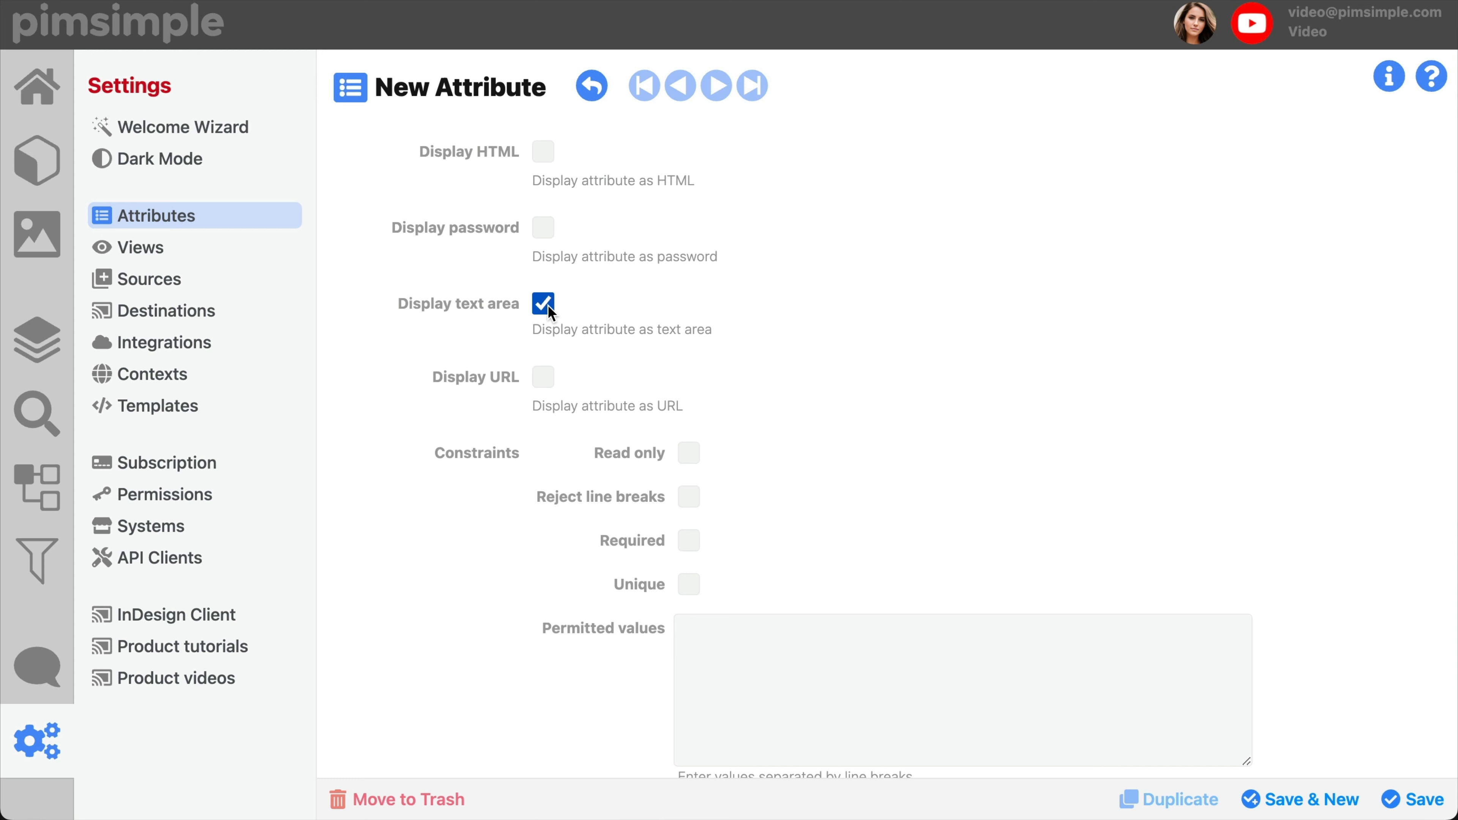
pyautogui.click(543, 305)
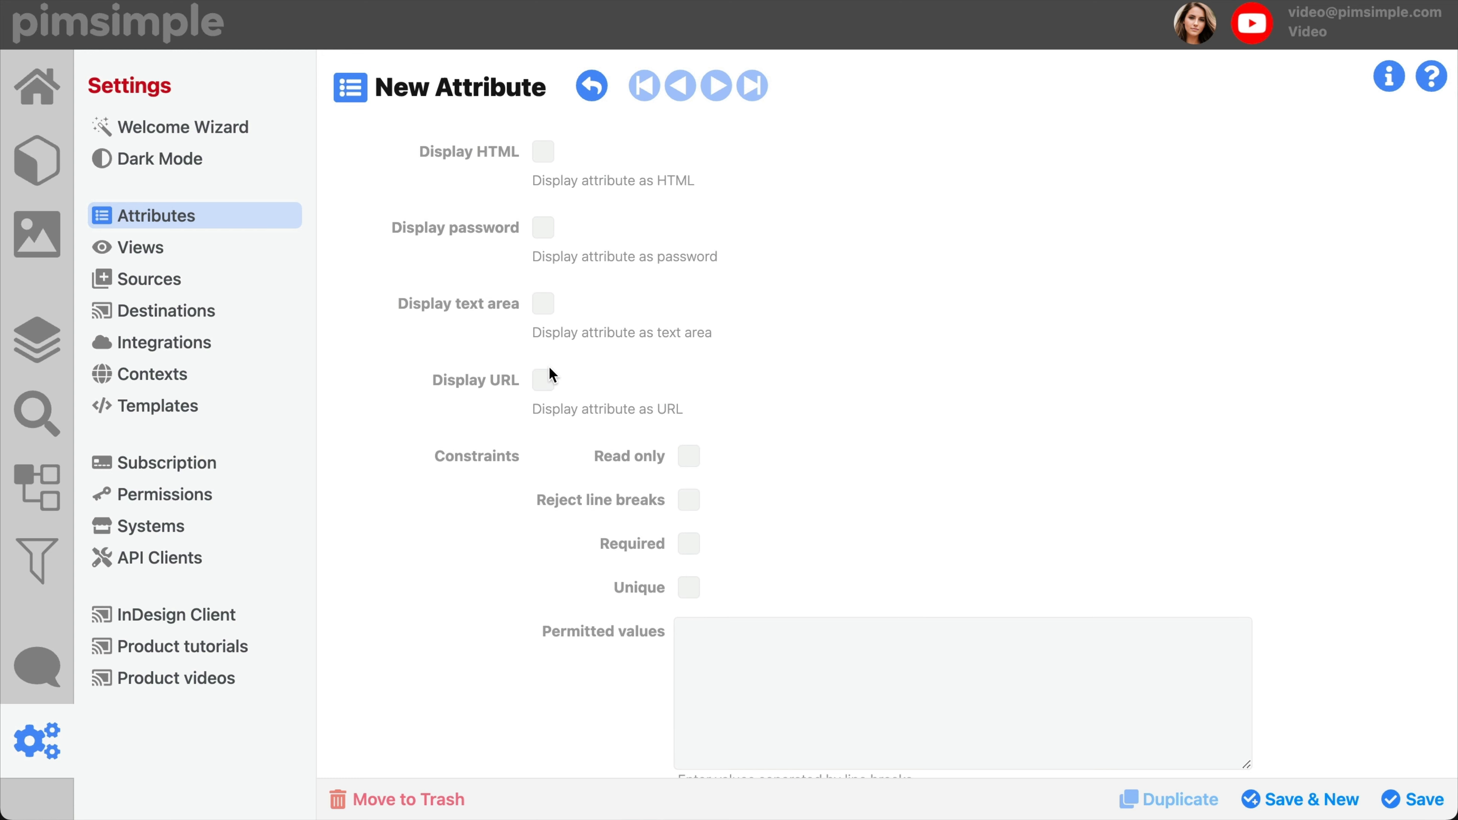
pyautogui.click(540, 300)
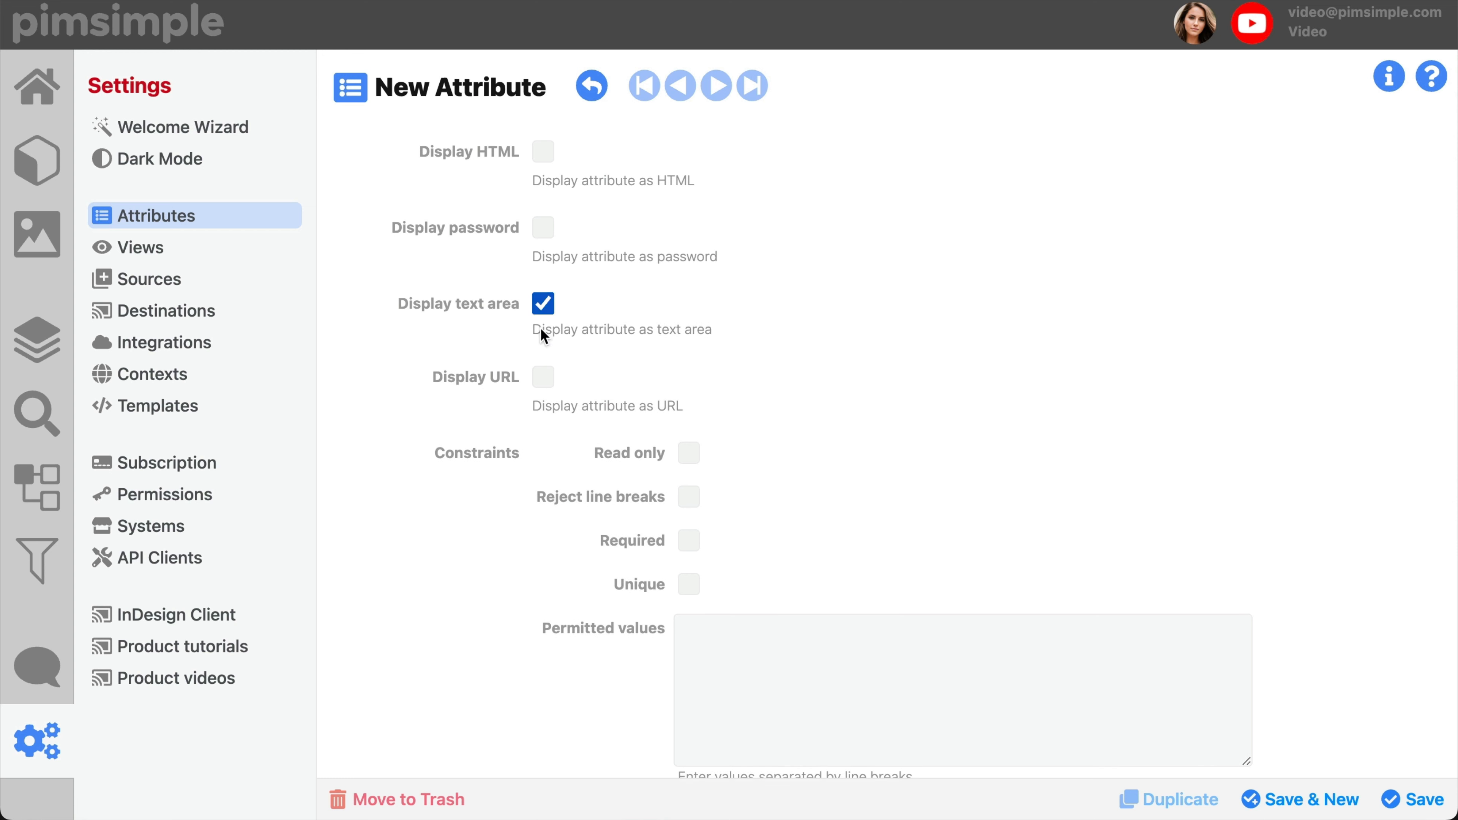
pyautogui.click(546, 372)
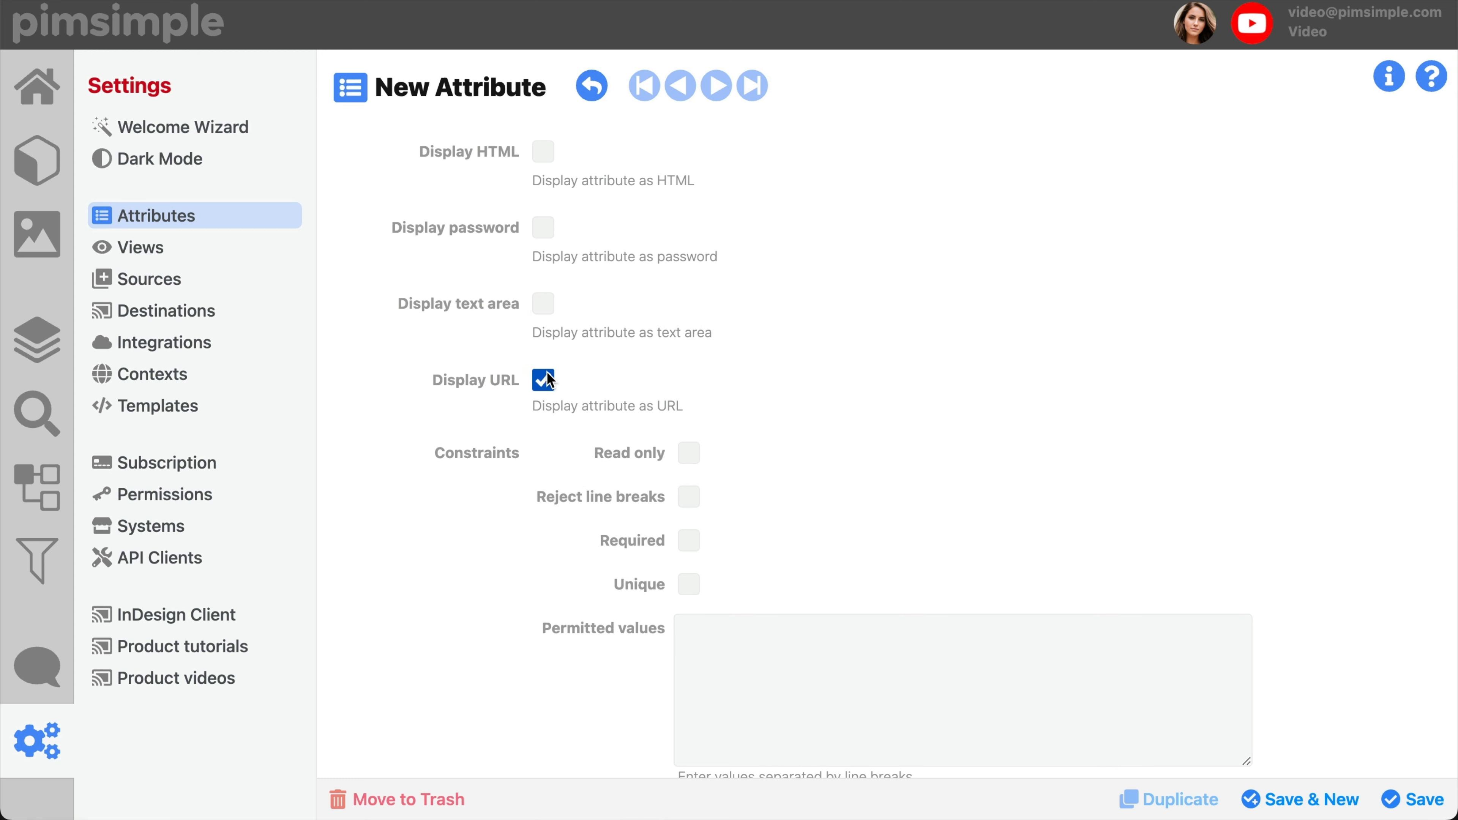
pyautogui.click(547, 375)
# Step: Try the Read only, Reject line breaks, Required and Unique constraints, leaving only Required enabled
pyautogui.scroll(-4, 547, 375)
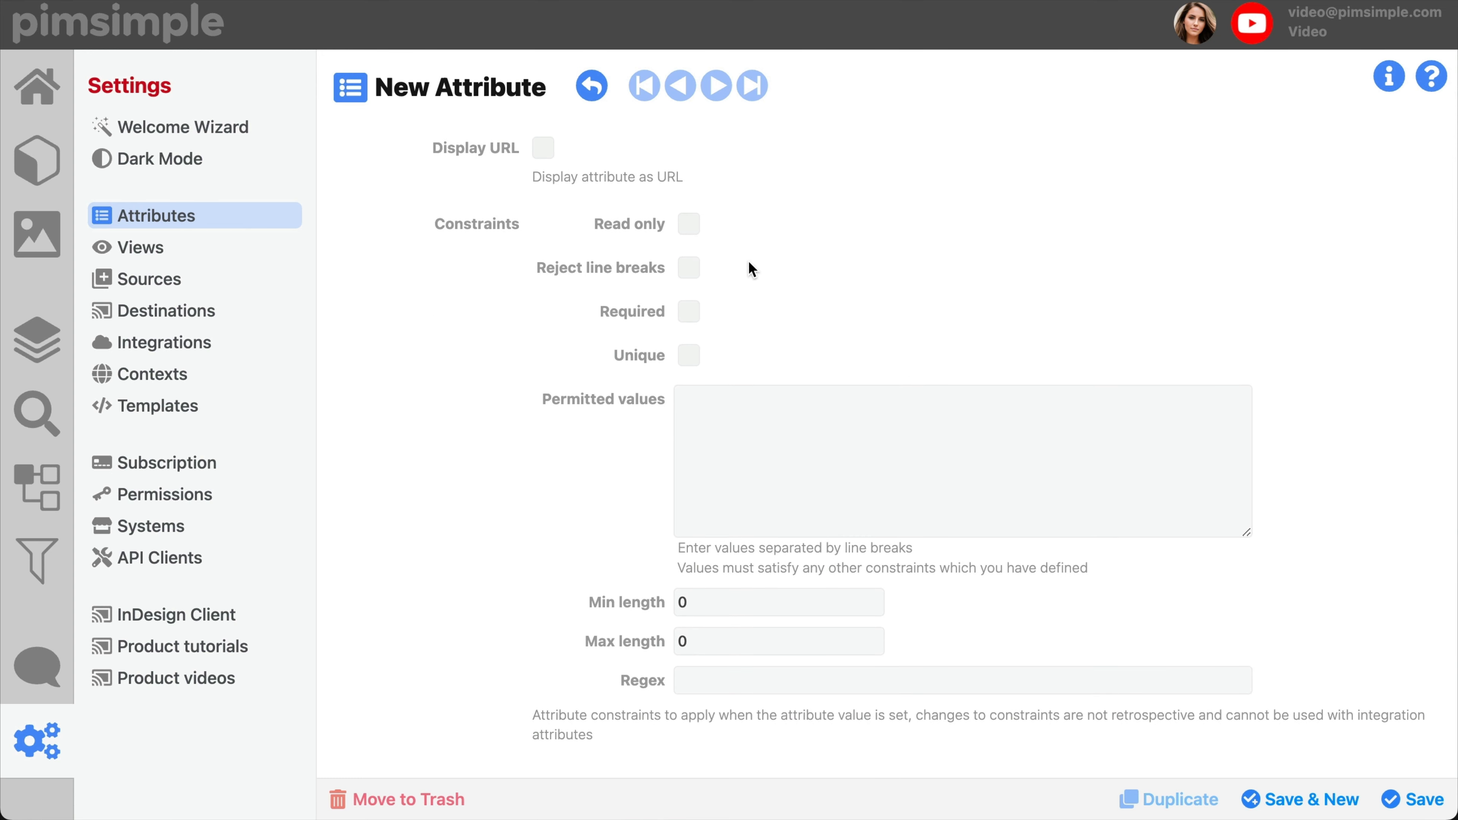
pyautogui.click(690, 223)
pyautogui.click(690, 223)
pyautogui.click(690, 278)
pyautogui.click(690, 278)
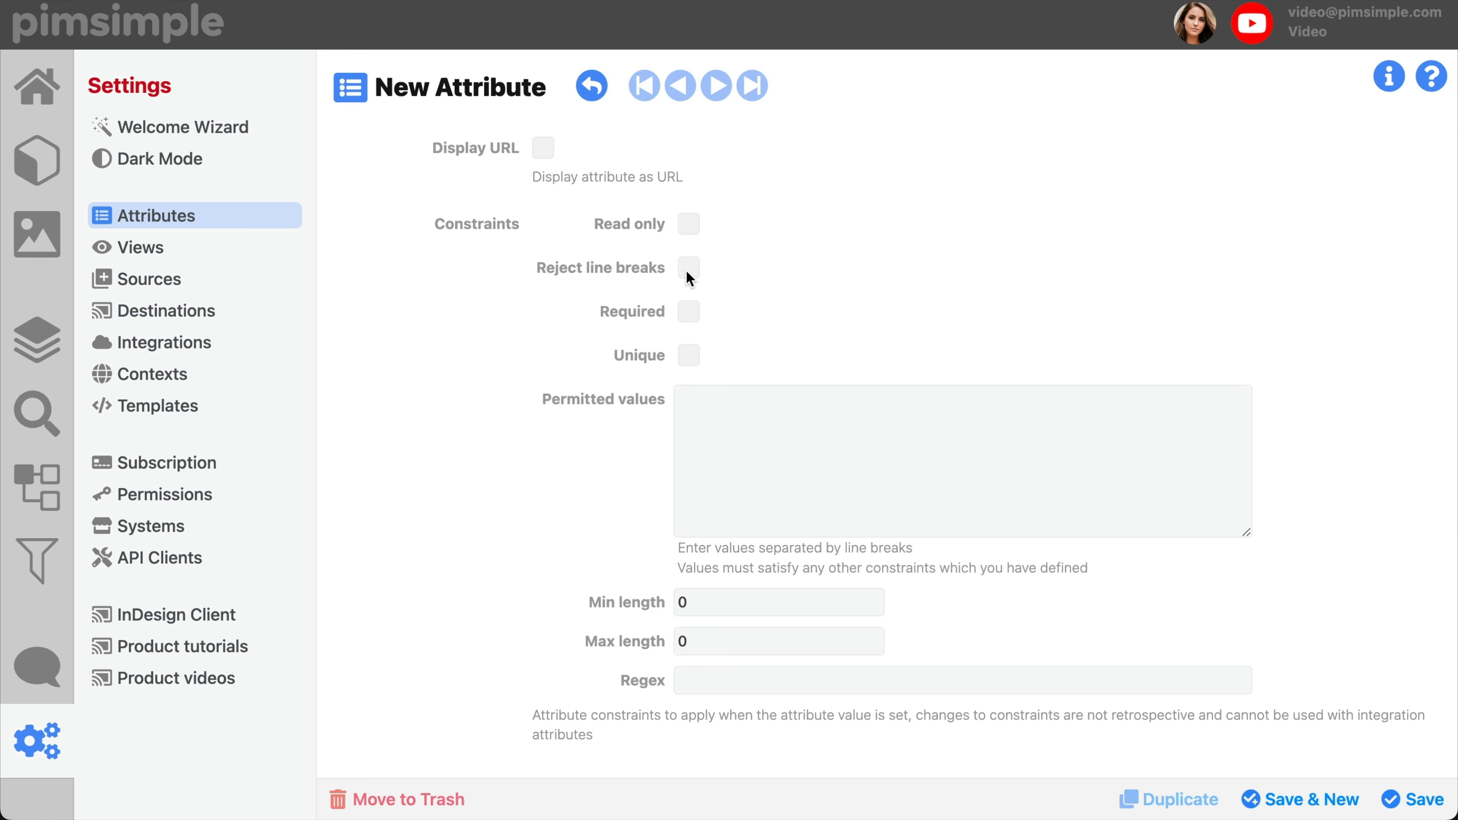
pyautogui.click(691, 312)
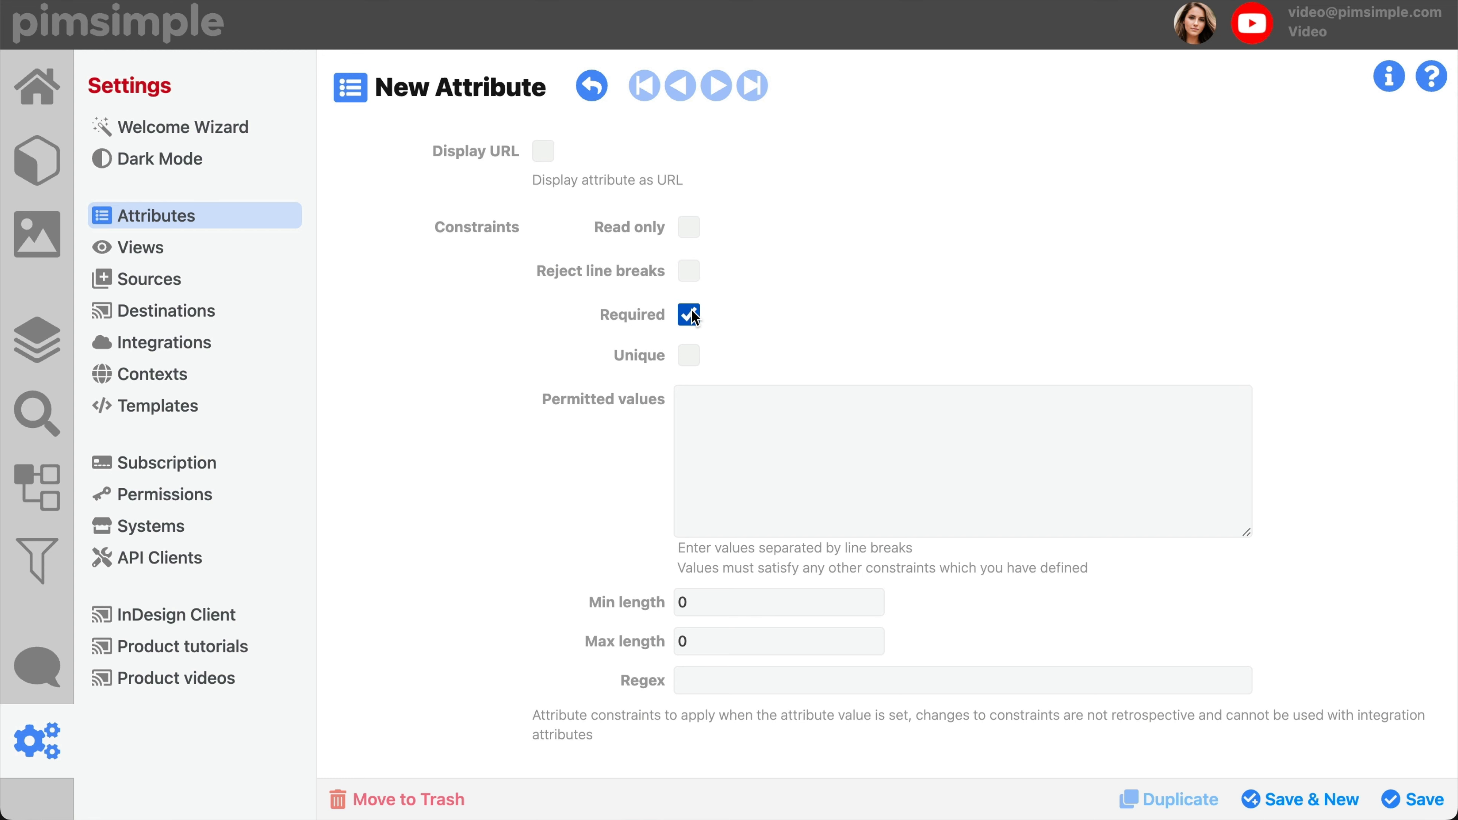
pyautogui.click(692, 314)
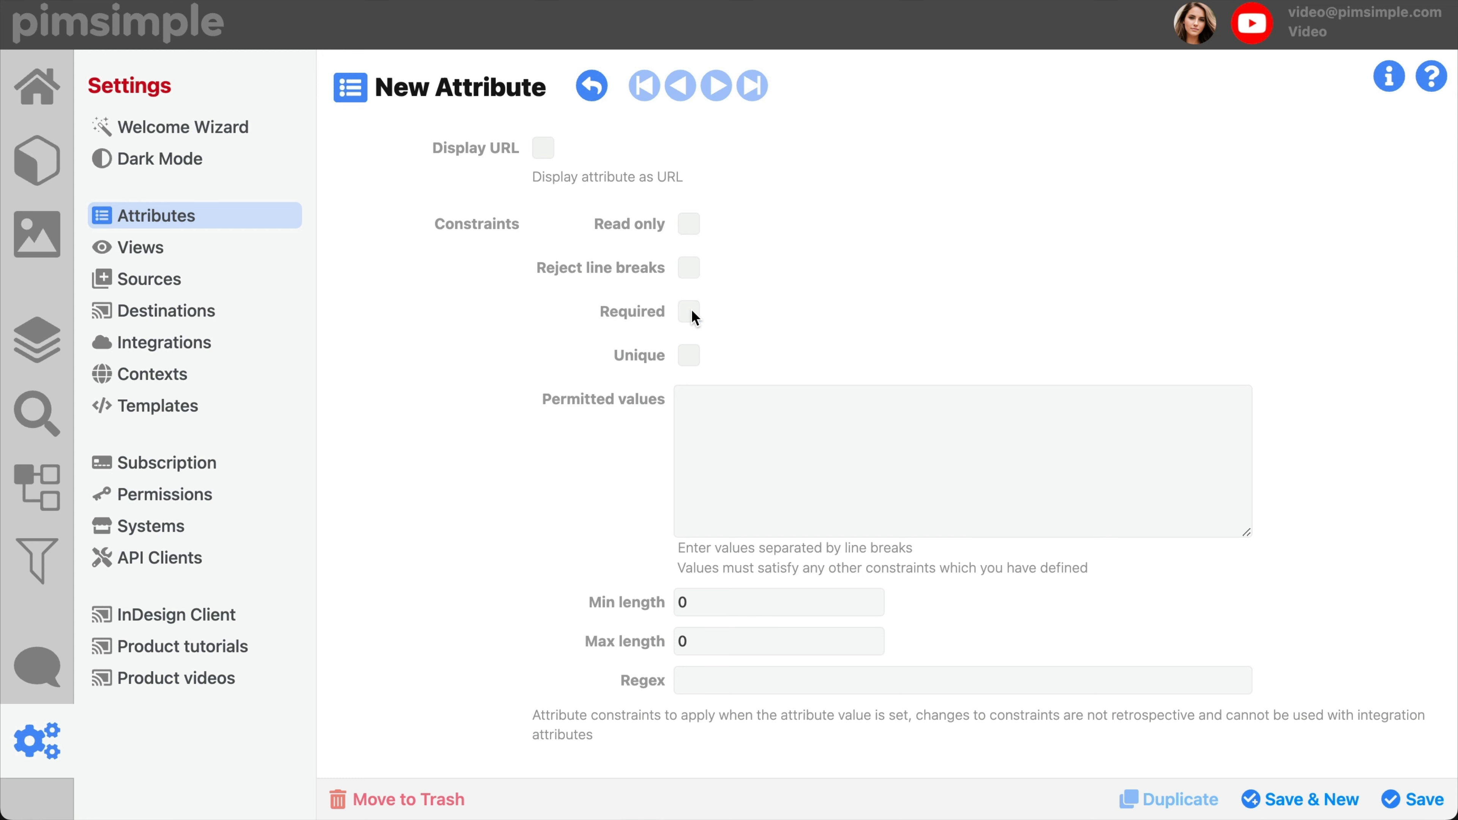
pyautogui.click(693, 356)
pyautogui.click(693, 356)
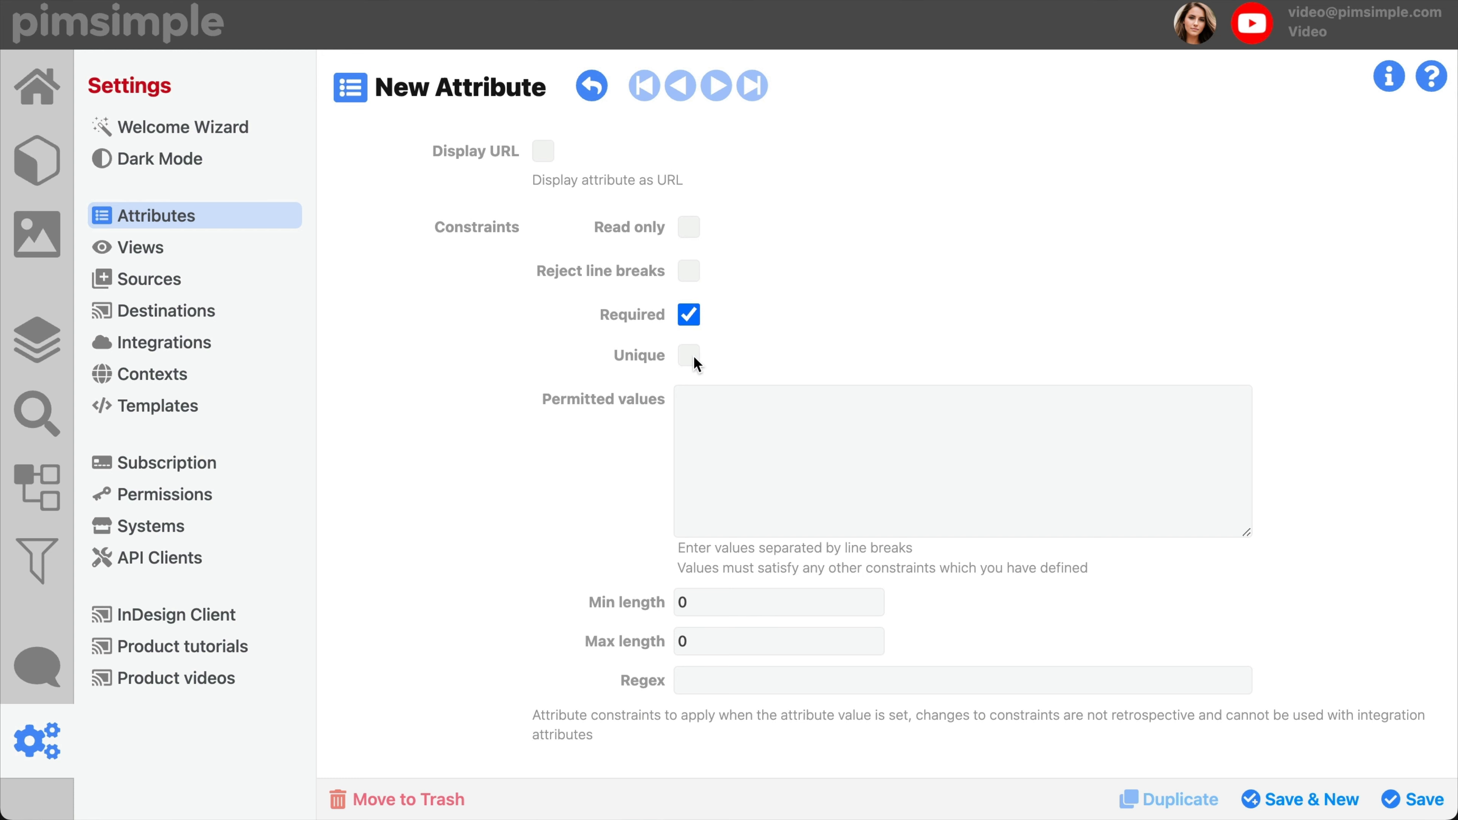
# Step: Try "fddsf", "dsfdsf" and "fsdfs" as permitted values on separate lines, and clear them all again
pyautogui.click(700, 414)
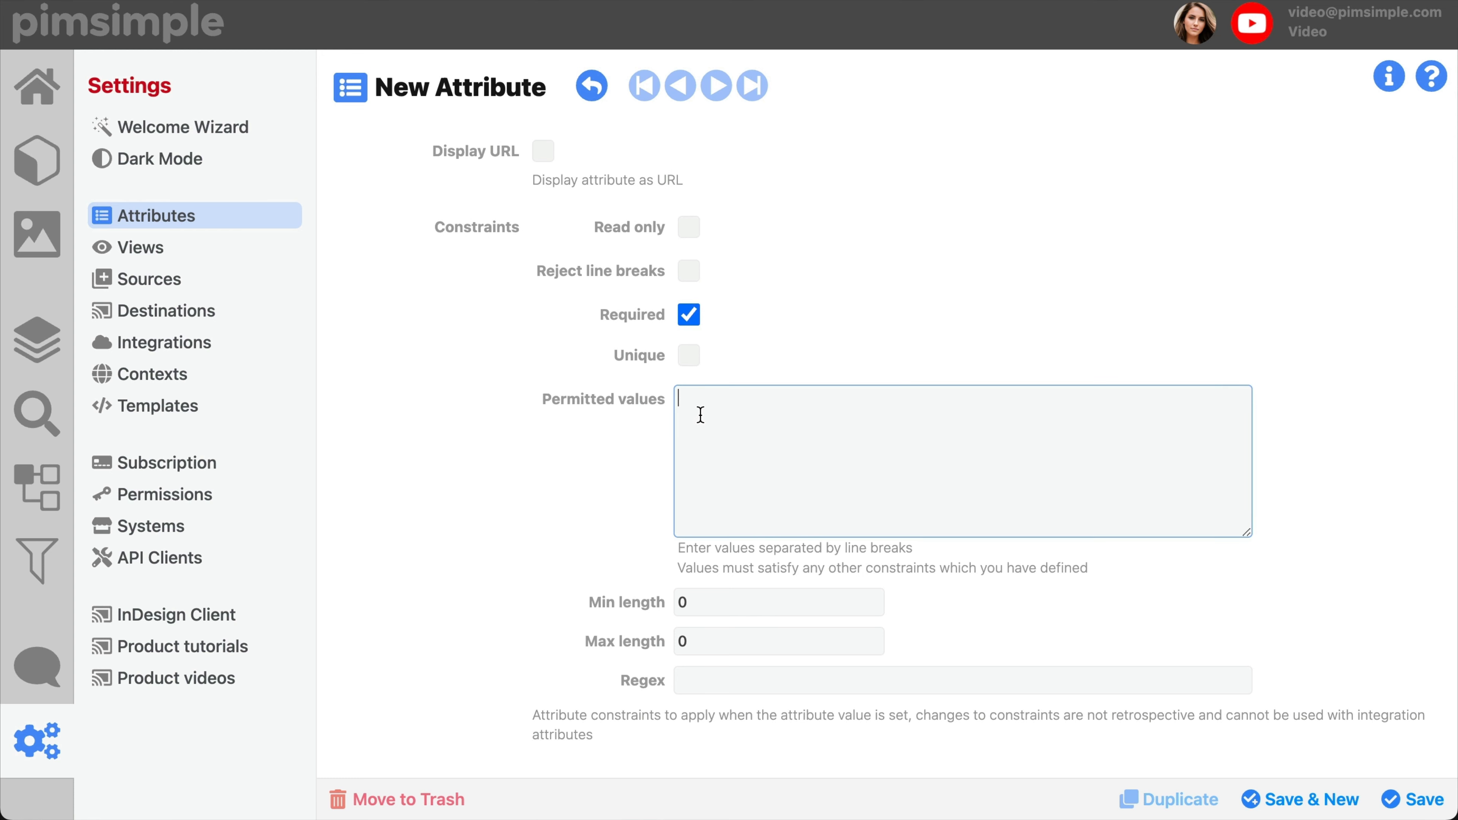
pyautogui.write('fddsf')
pyautogui.press('Return')
pyautogui.write('dsfdsf')
pyautogui.press('Return')
pyautogui.press('Return')
pyautogui.write('fsdfs')
pyautogui.hotkey('ctrl', 'a')
pyautogui.press('BackSpace')
# Step: Review the Min length, Max length and Regex constraints without entering values, and disable the Required constraint
pyautogui.click(709, 599)
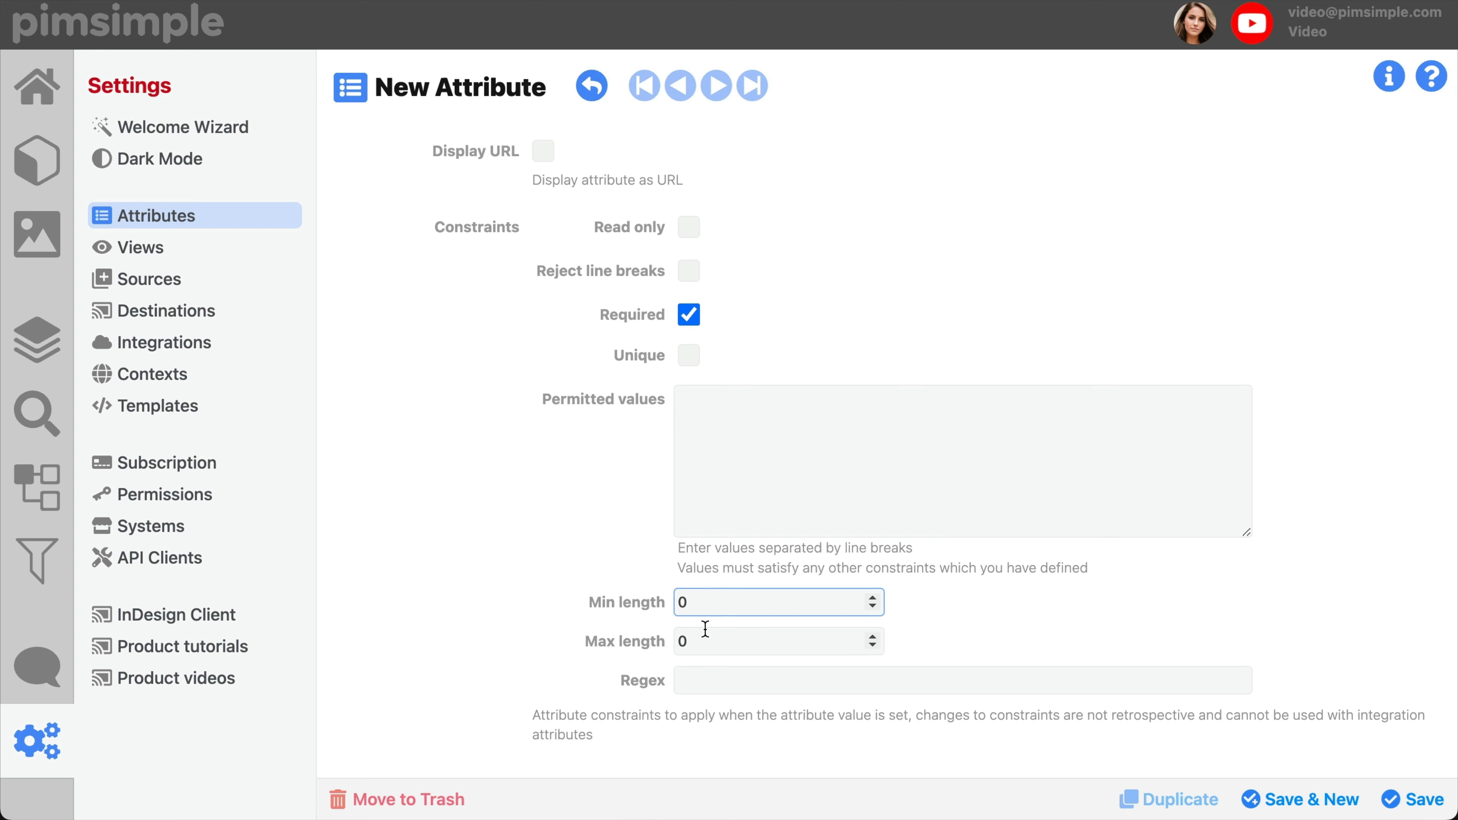
pyautogui.click(690, 642)
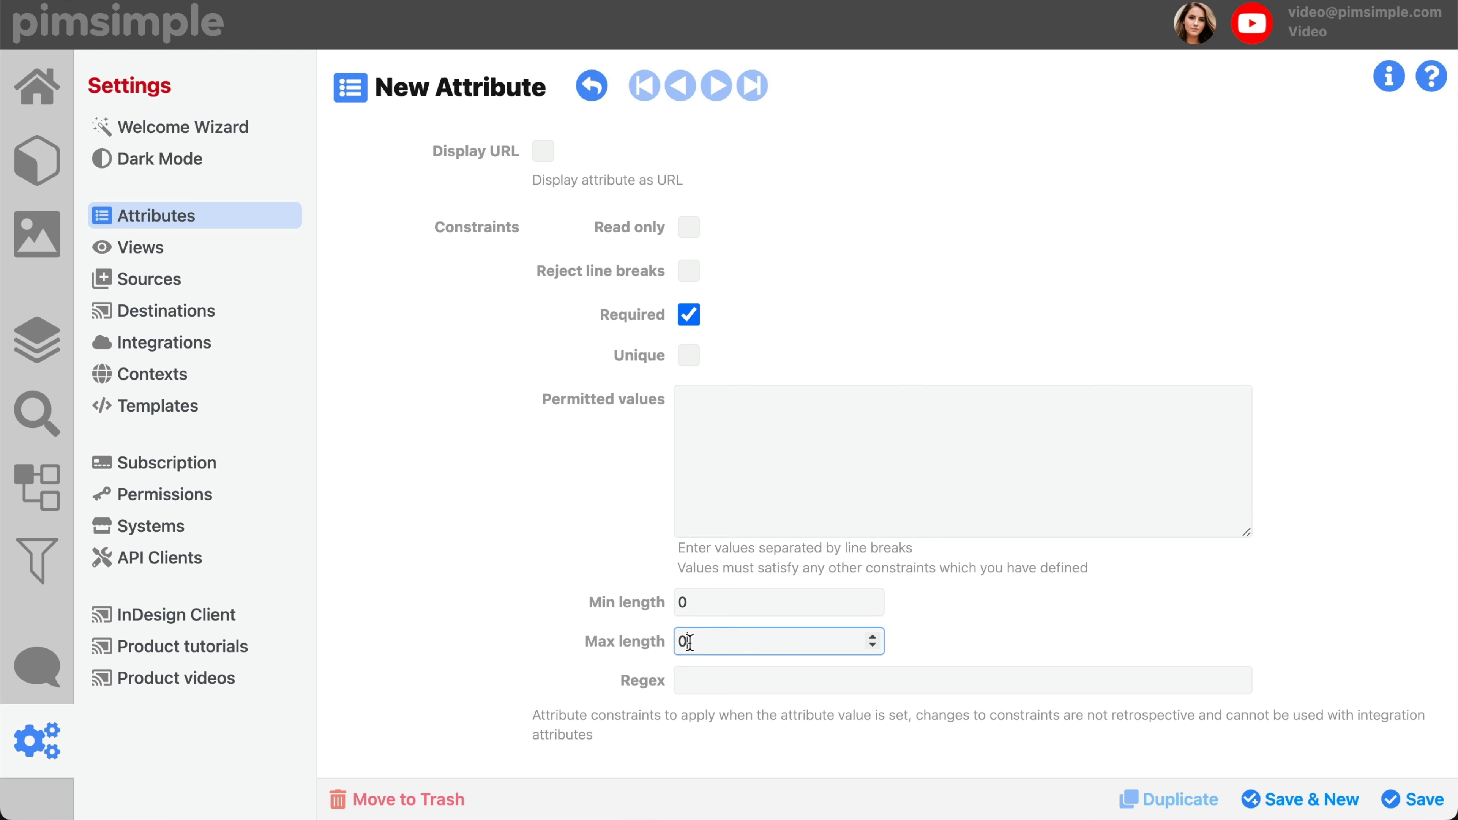
pyautogui.click(715, 682)
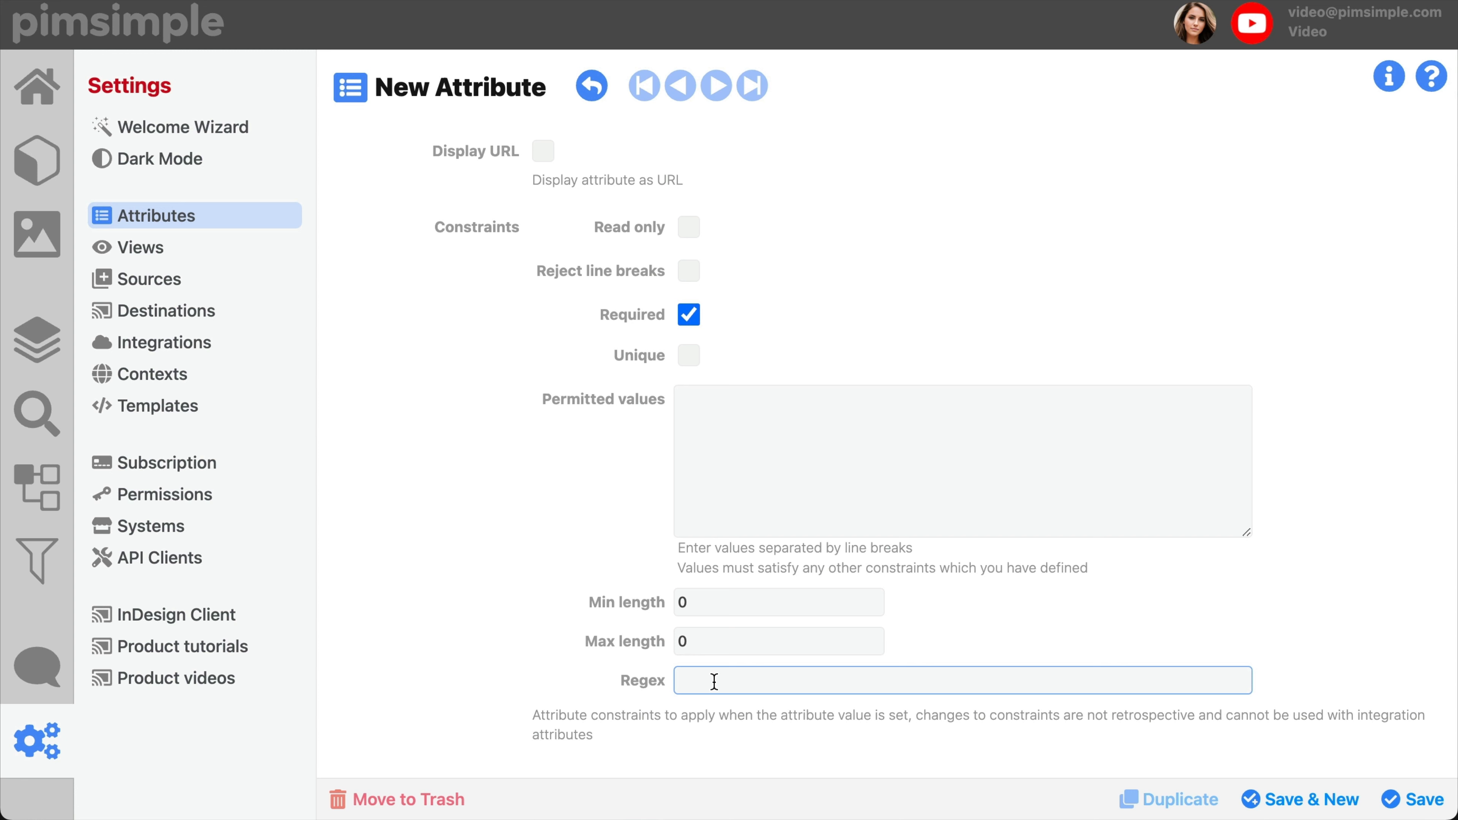
pyautogui.click(694, 318)
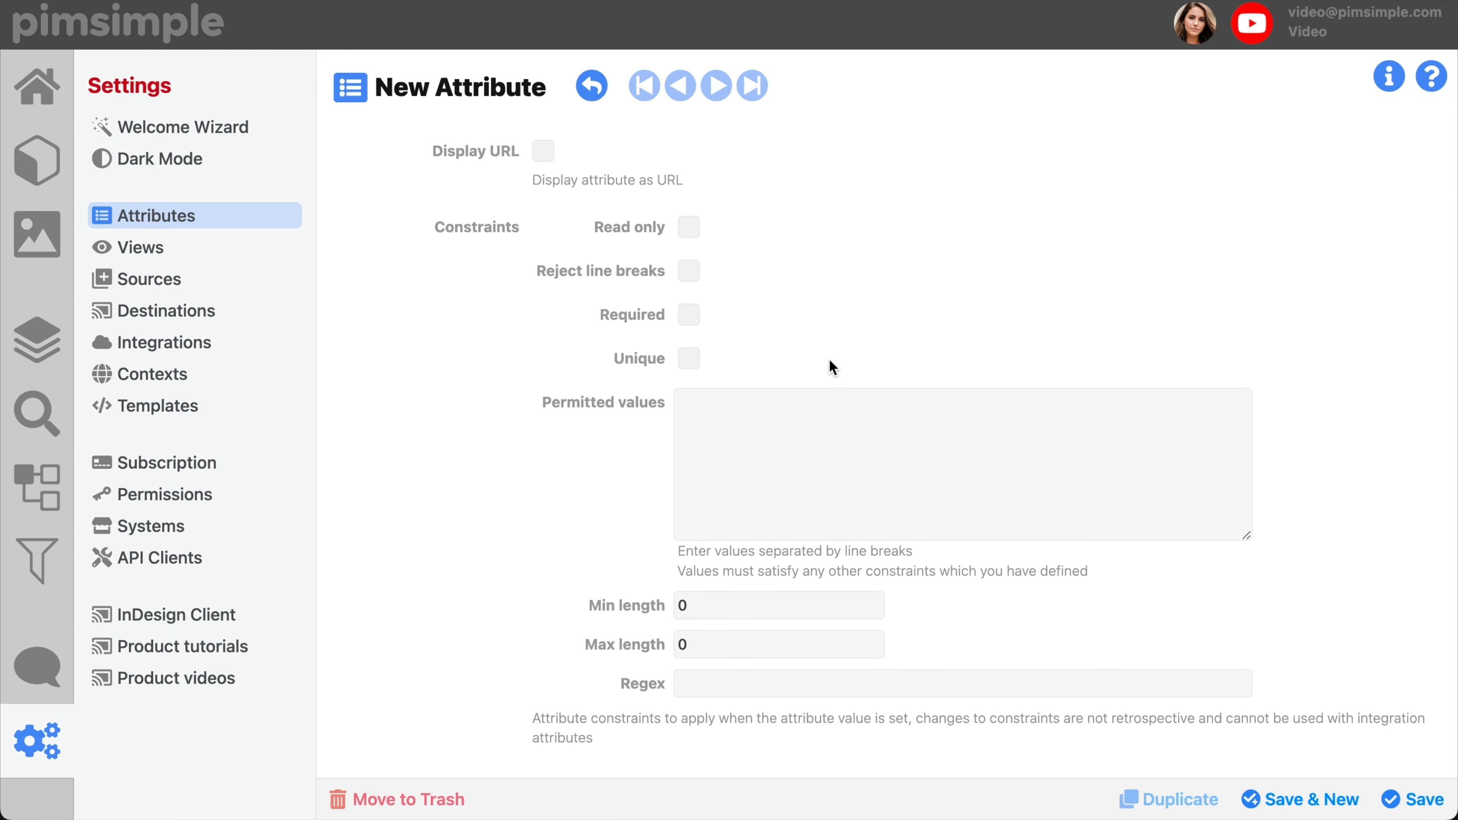